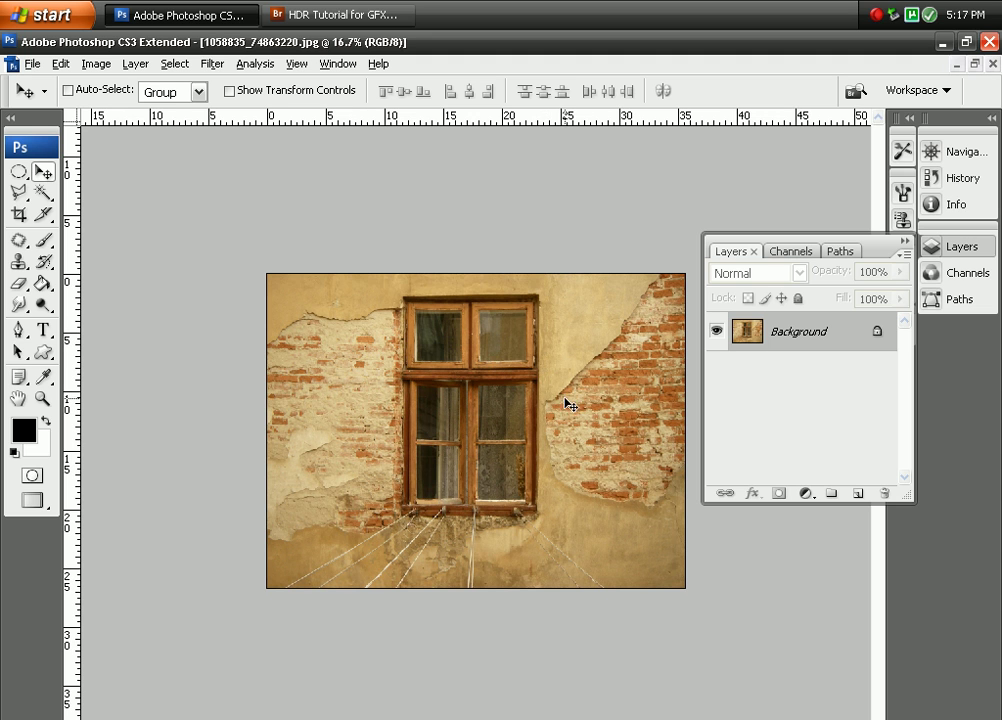
# Hide the floating Layers panel with F7 so only the brick-wall window photo shows.
pyautogui.press('F7')
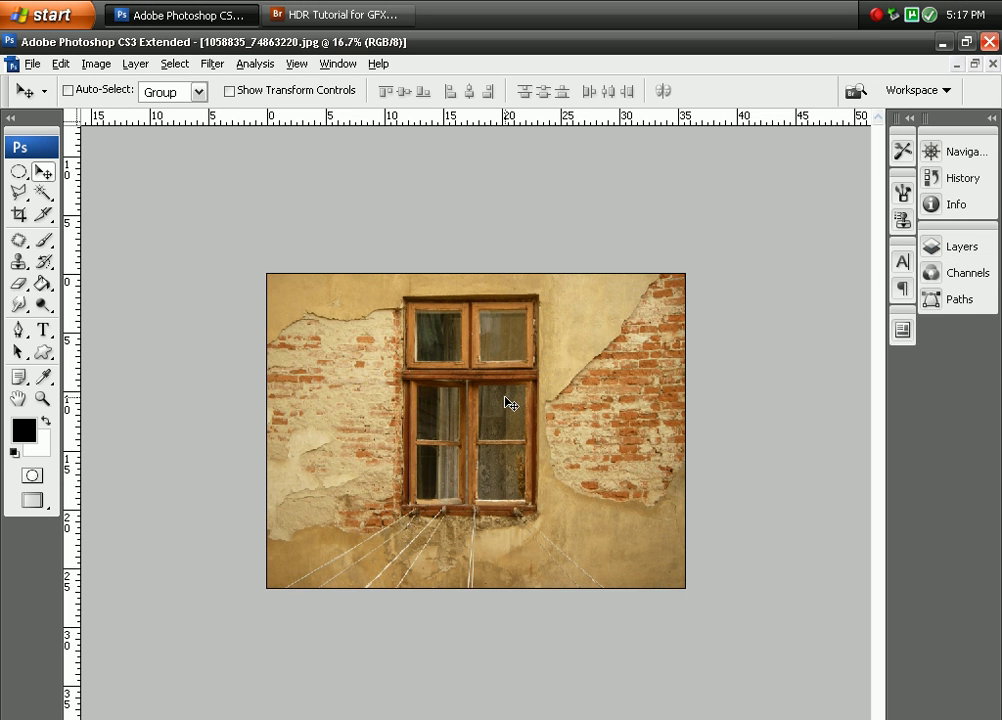
# Duplicate Background with Ctrl+J, rename the copy 'Window', and hide the Background layer.
pyautogui.click(960, 247)
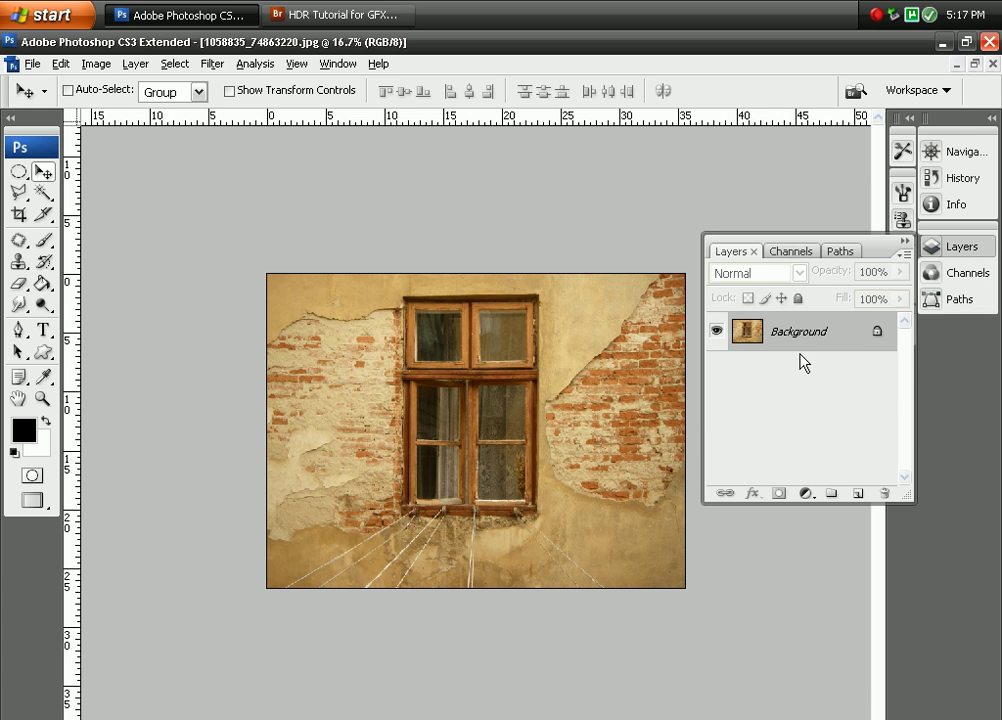
pyautogui.moveTo(800, 337); pyautogui.dragTo(799, 337)
pyautogui.hotkey('ctrl', 'j')
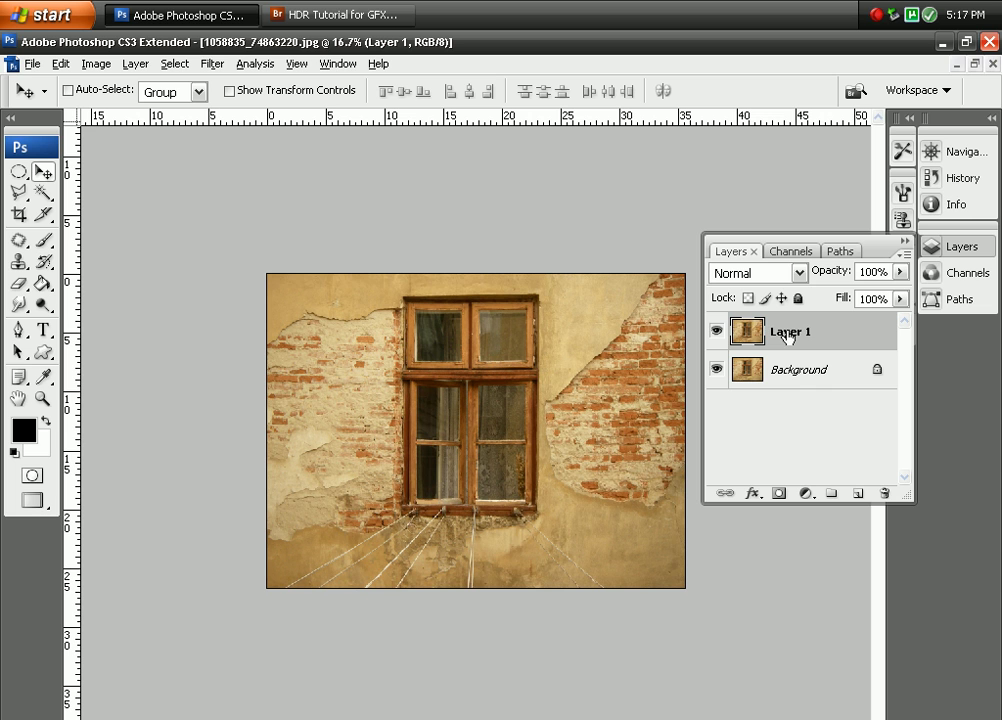
pyautogui.doubleClick(787, 333)
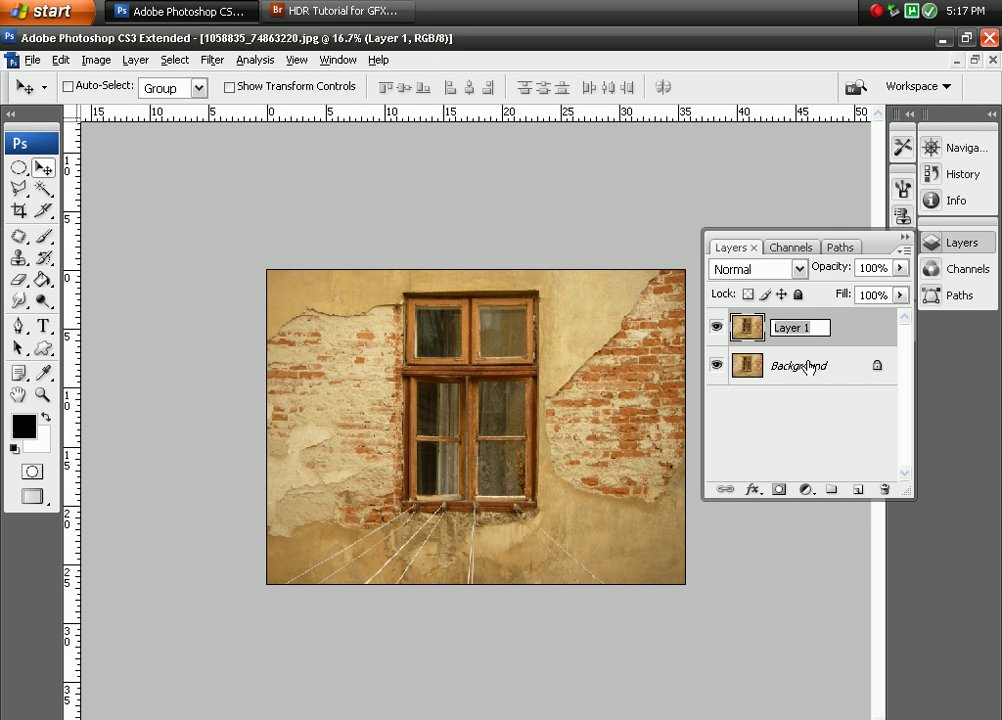
pyautogui.write('Window')
pyautogui.press('Return')
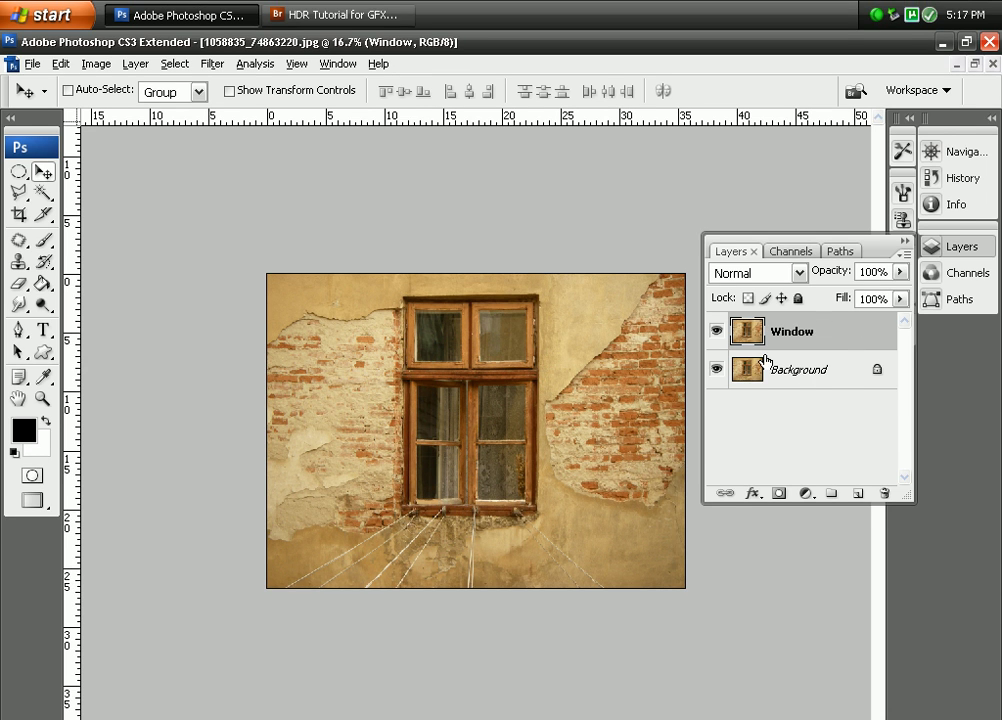
pyautogui.click(718, 370)
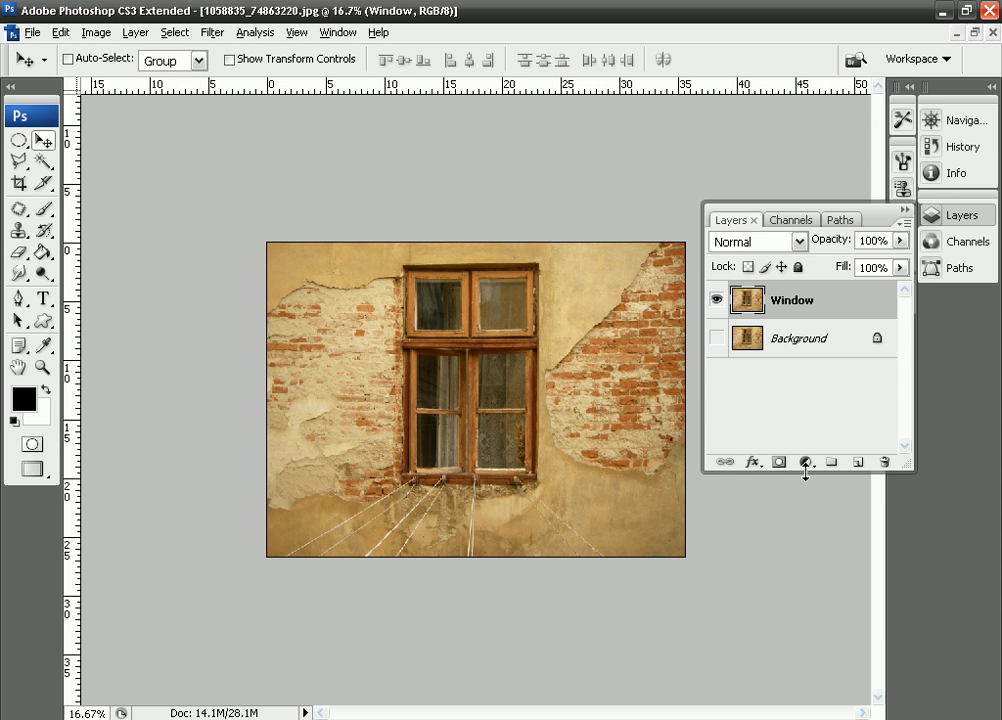
# Add a Levels adjustment layer clipped to the Window layer.
pyautogui.click(805, 464)
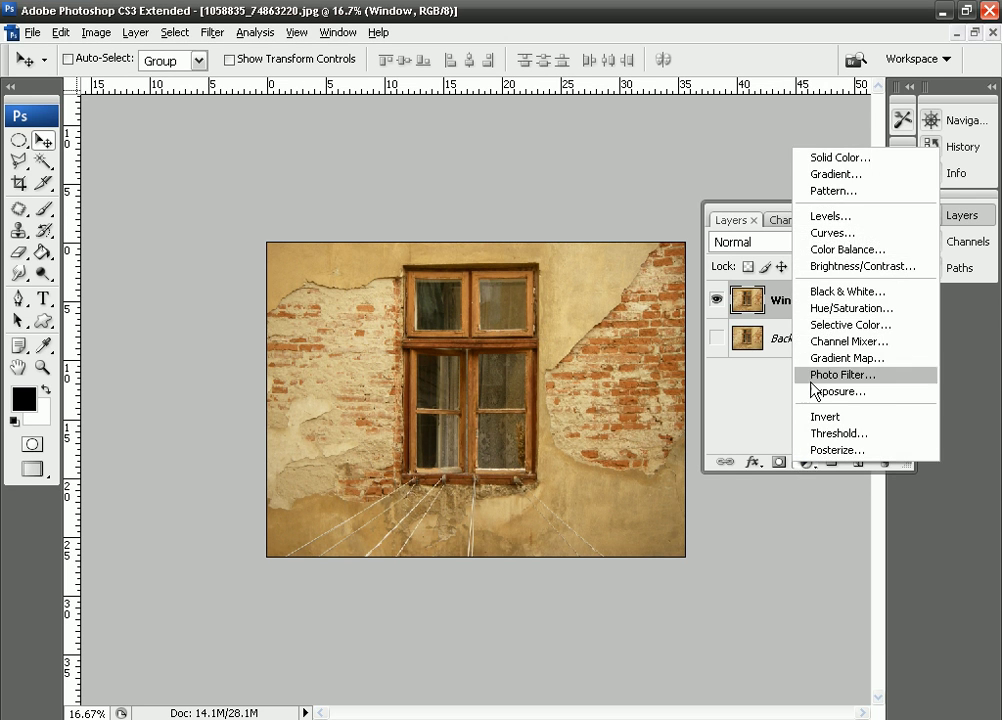
pyautogui.keyDown('alt'); pyautogui.click(826, 247); pyautogui.keyUp('alt')
pyautogui.click(539, 341)
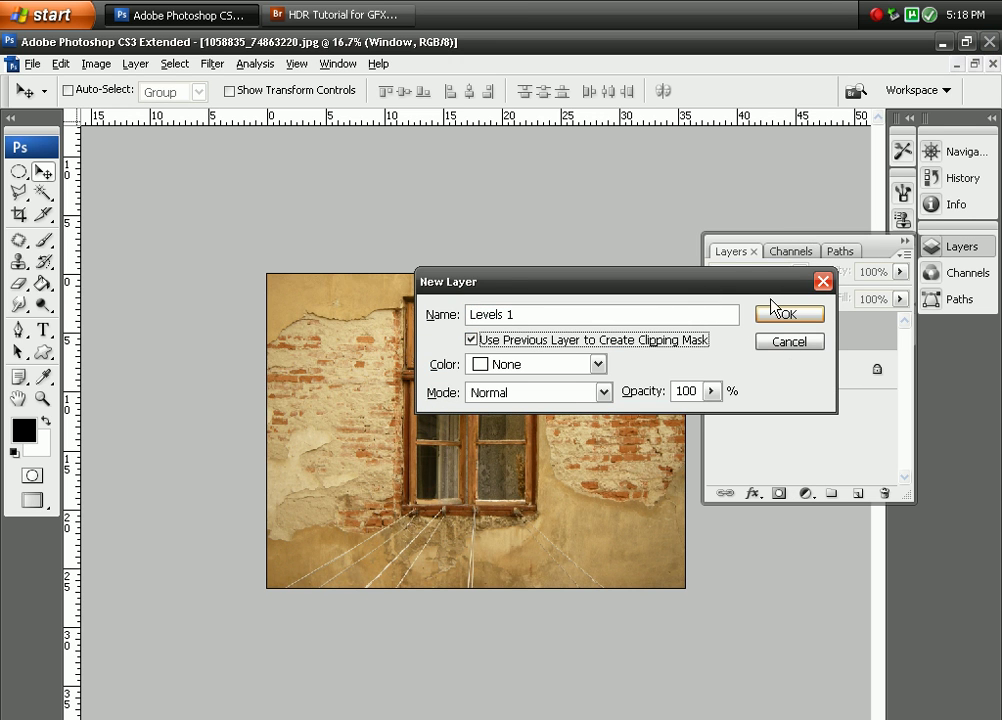
pyautogui.click(780, 315)
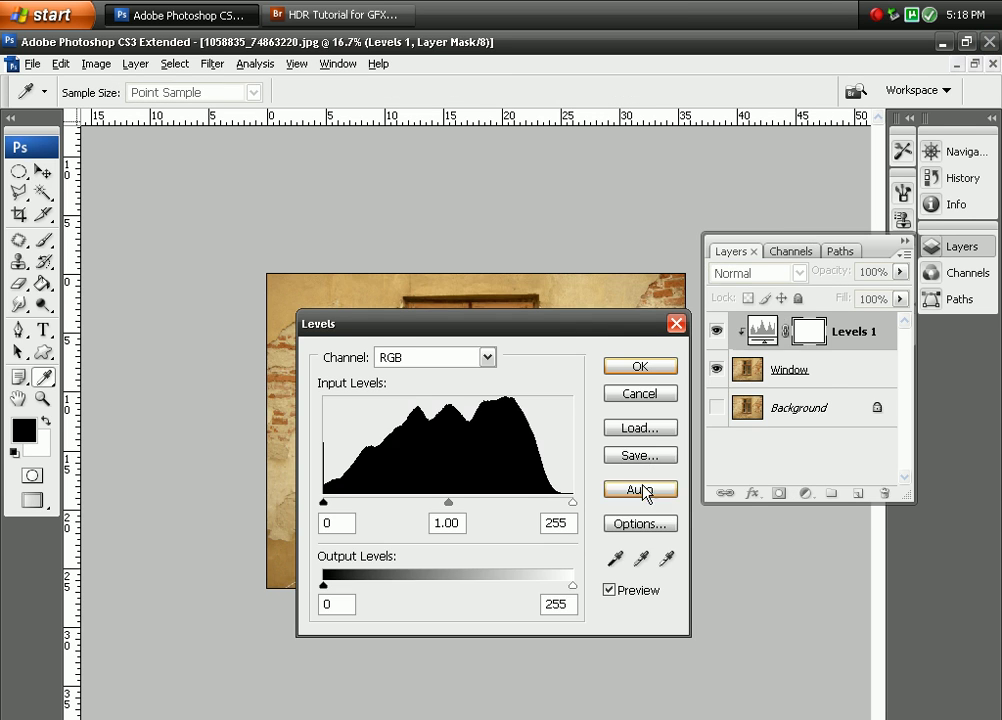
# Set the Levels target shadow colour to RGB 7, 7, 7.
pyautogui.click(616, 558)
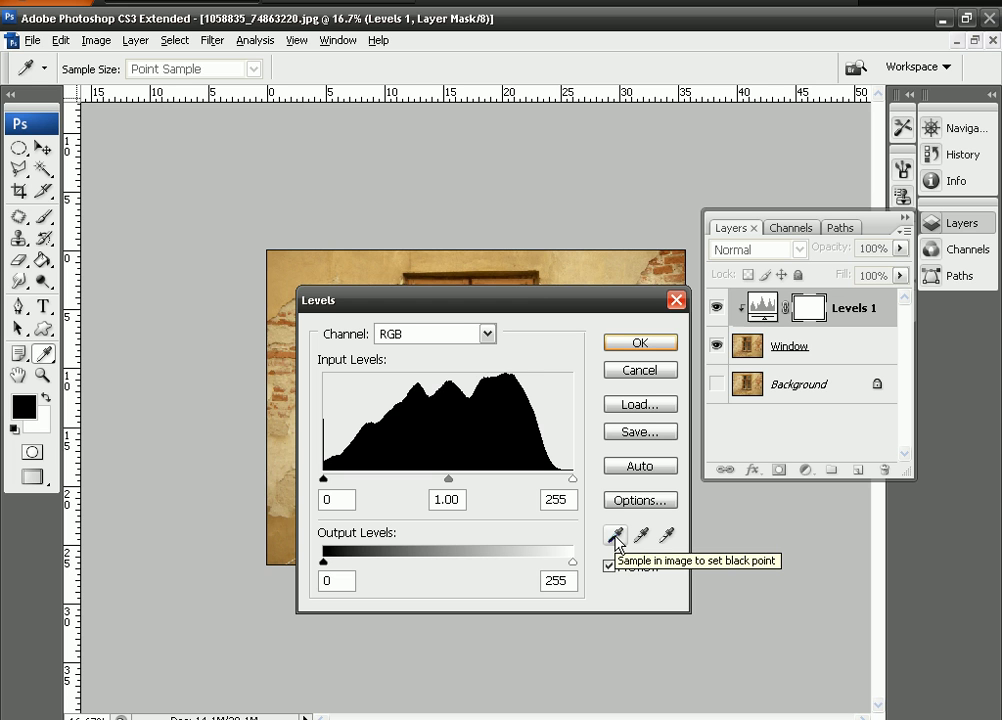
pyautogui.doubleClick(615, 538)
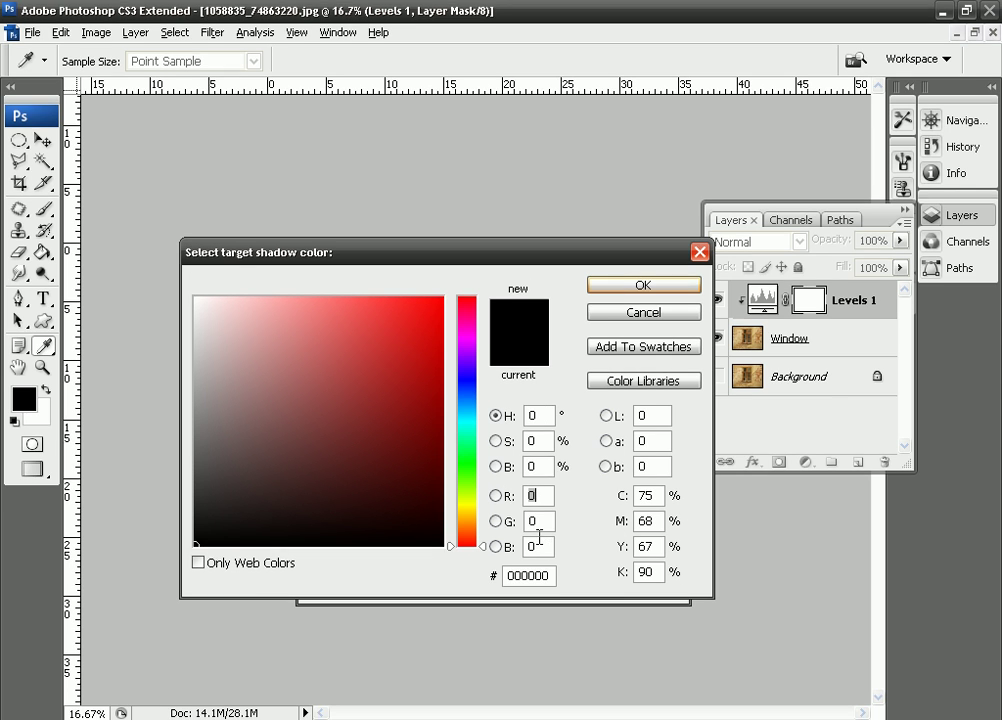
pyautogui.write('7')
pyautogui.press('Tab')
pyautogui.write('7')
pyautogui.press('Tab')
pyautogui.write('7')
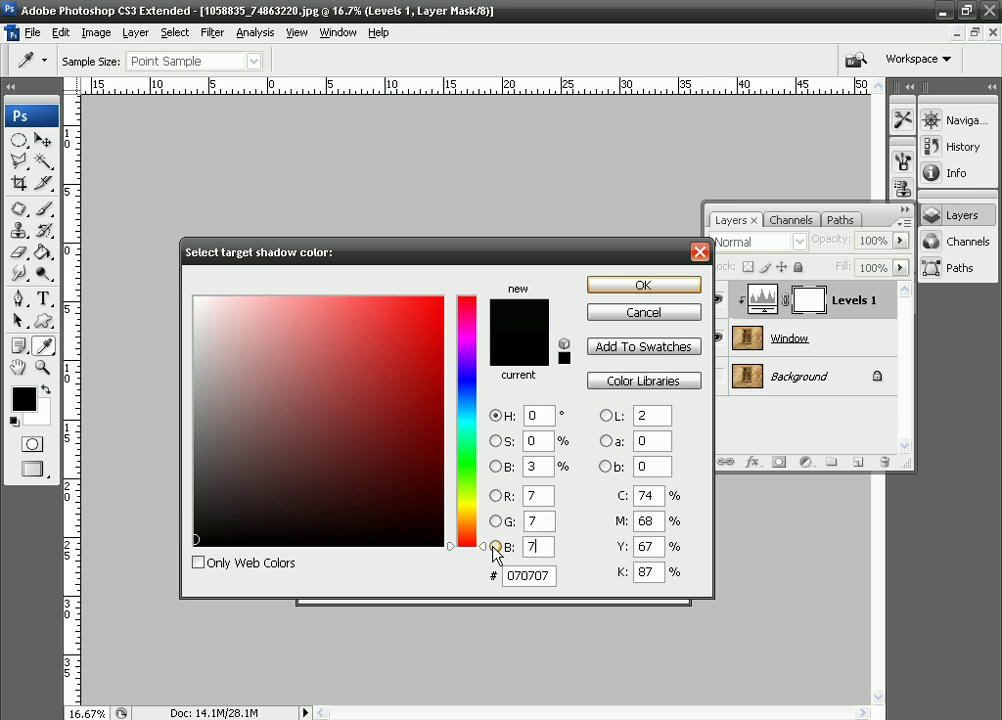
pyautogui.click(618, 288)
# Set the Levels target highlight colour to RGB 245, 245, 245.
pyautogui.doubleClick(668, 524)
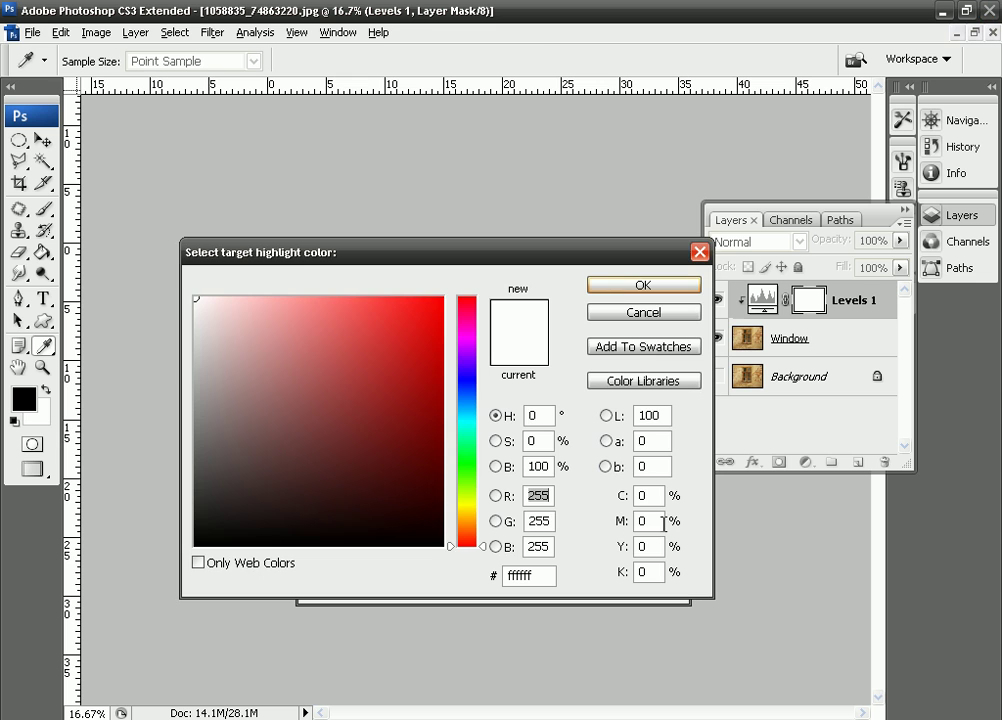
pyautogui.write('245')
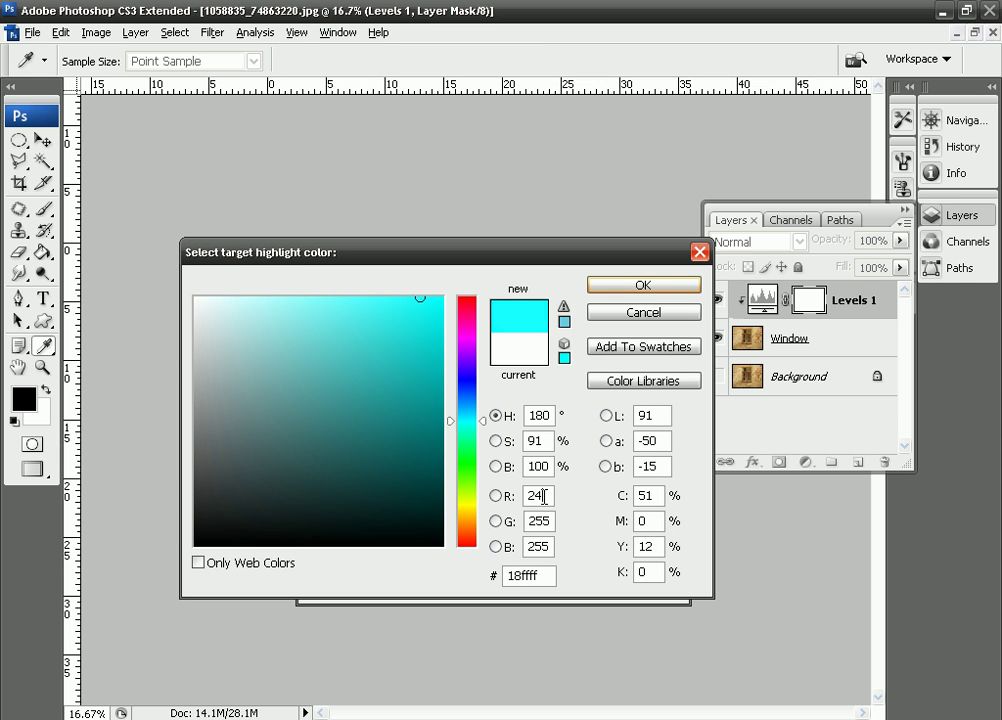
pyautogui.write('245')
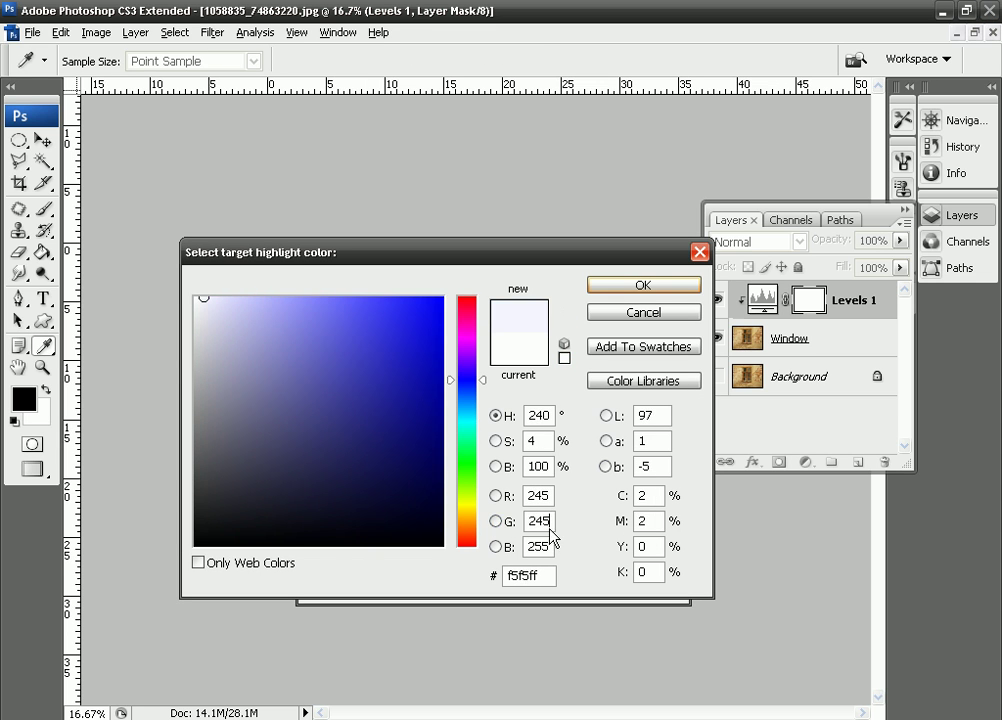
pyautogui.press('Tab')
pyautogui.write('245')
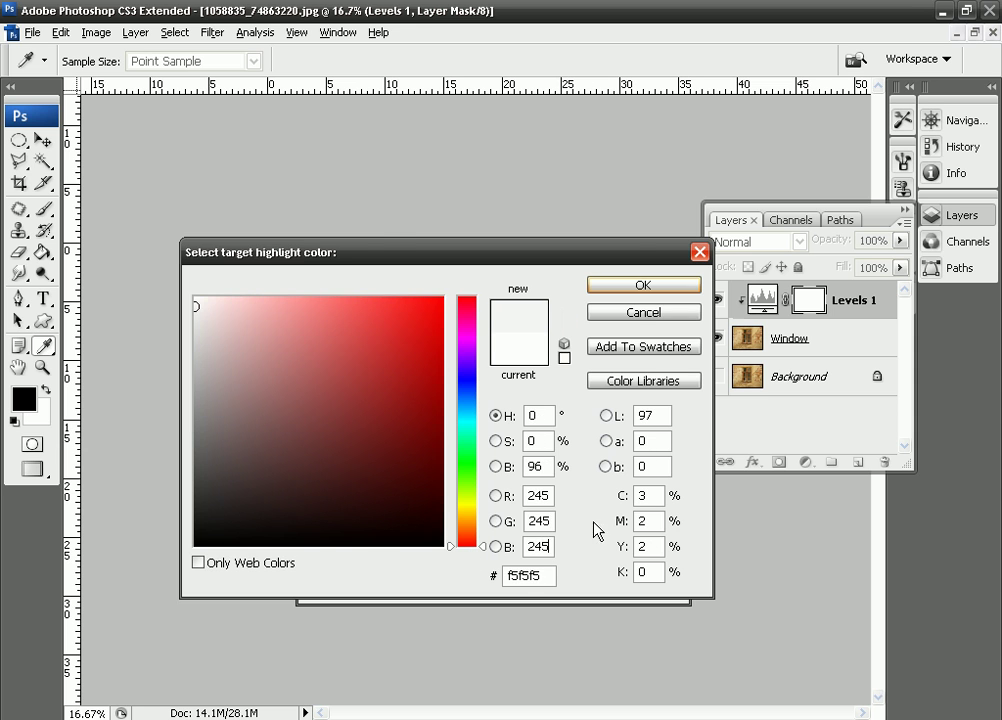
pyautogui.click(640, 285)
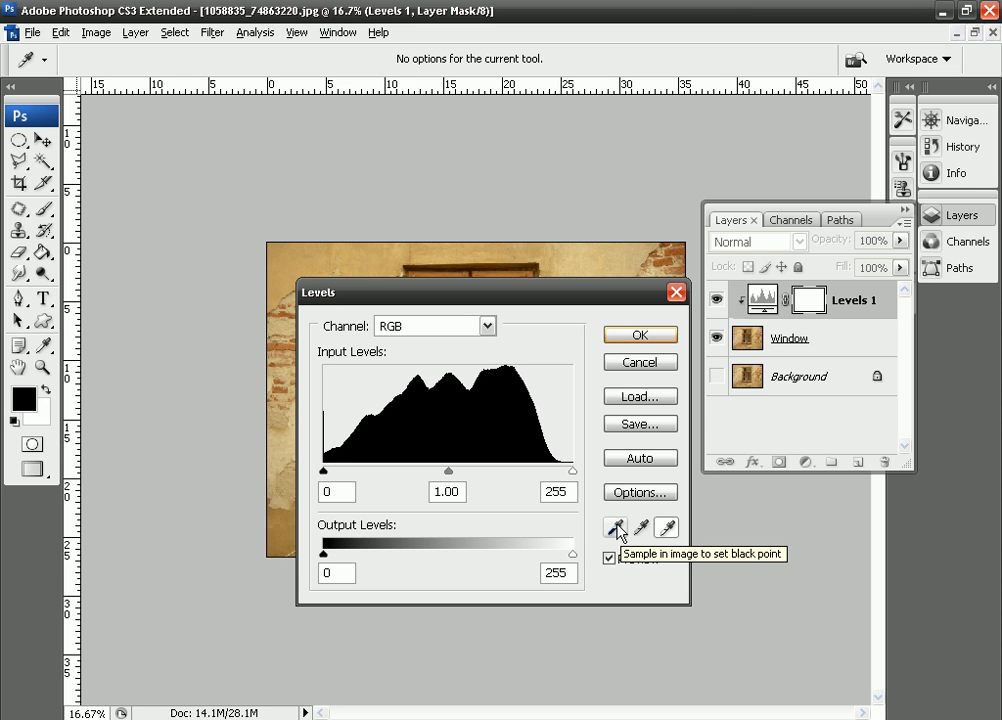
# Use the shadow clipping preview, then set the black point from the dark window pane.
pyautogui.moveTo(565, 293); pyautogui.dragTo(822, 219)
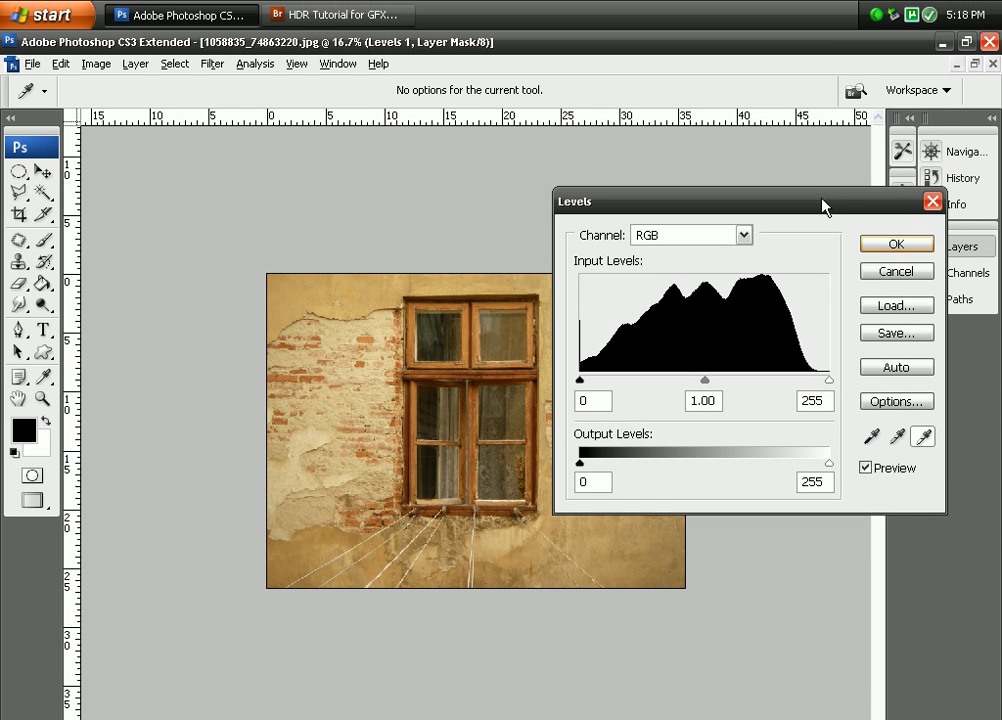
pyautogui.click(870, 410)
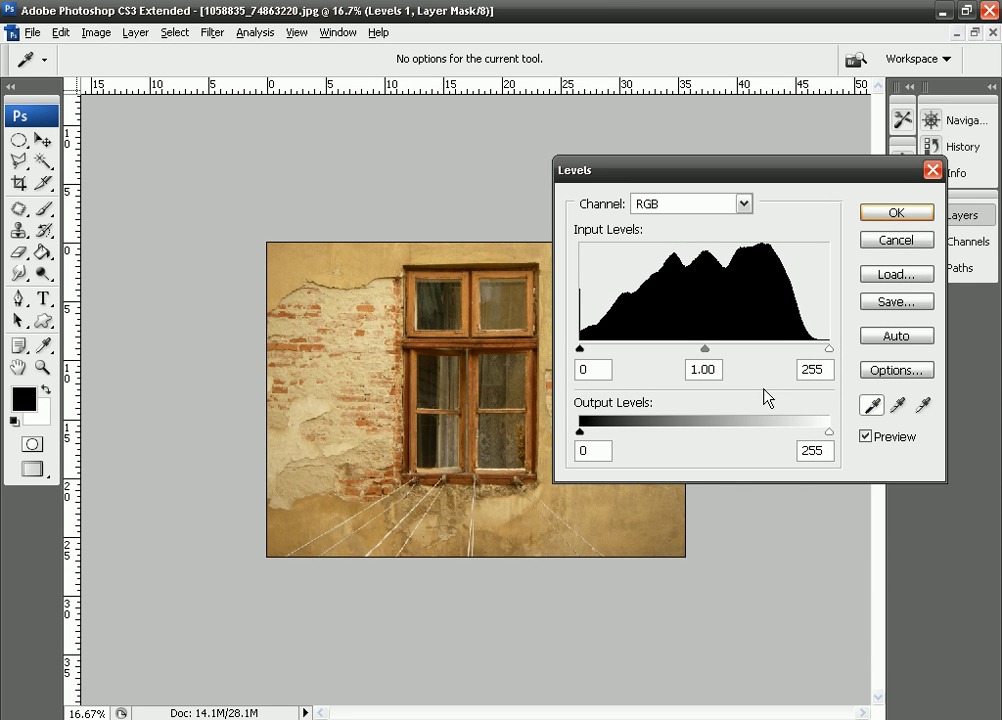
pyautogui.press('alt')
pyautogui.moveTo(581, 354); pyautogui.dragTo(560, 362)
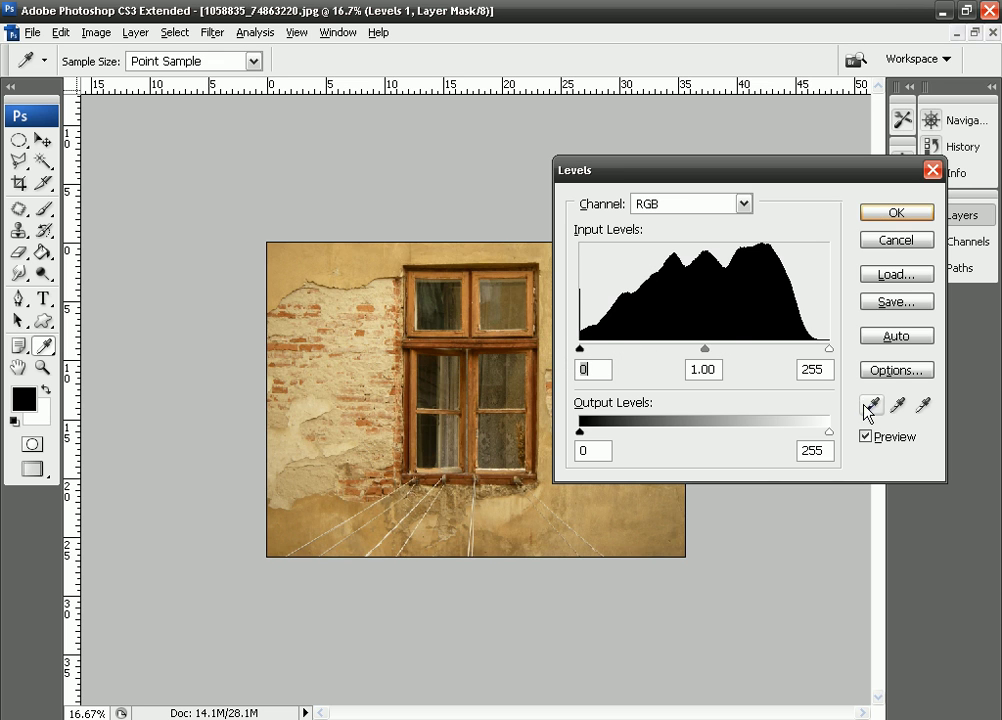
pyautogui.click(869, 405)
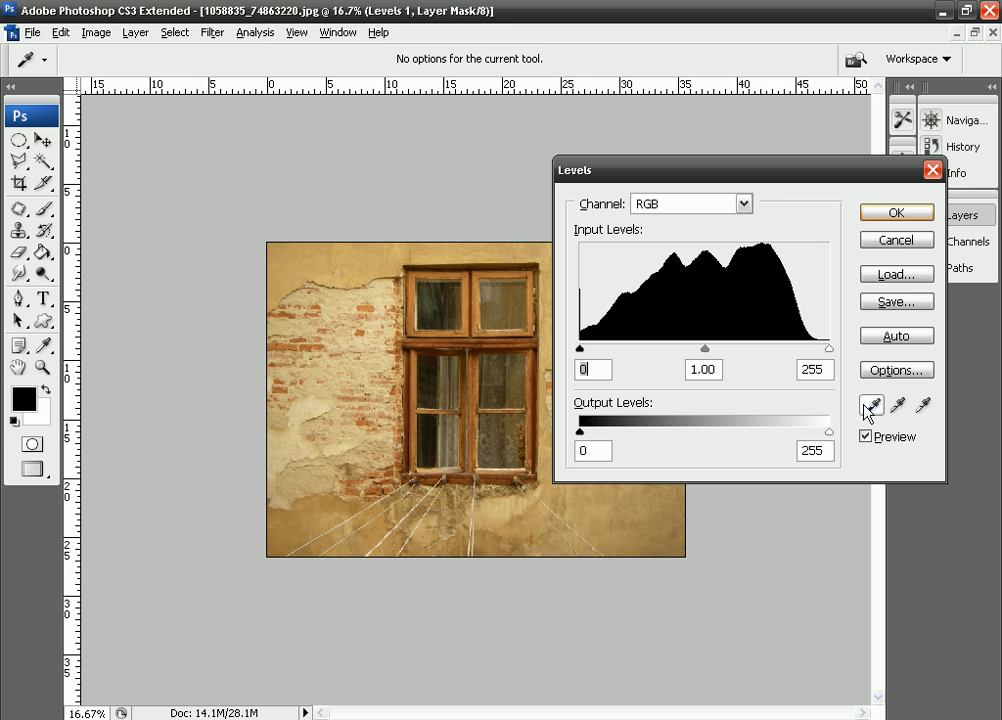
pyautogui.click(436, 432)
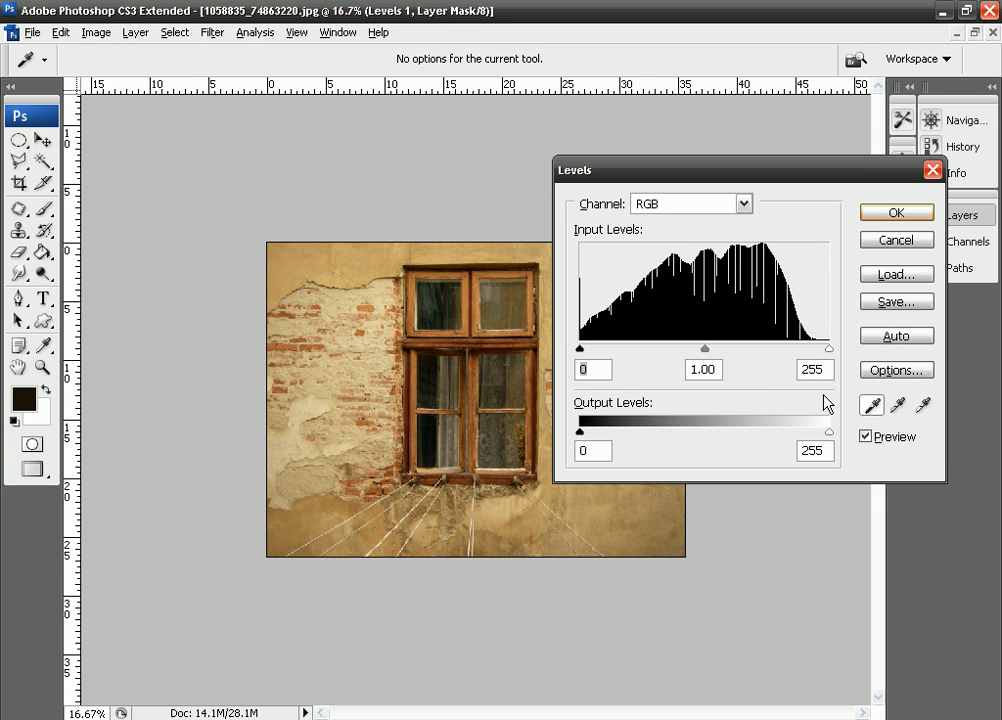
# Set the white point from the window sill, apply Levels, and save target colours as defaults.
pyautogui.click(923, 406)
pyautogui.press('alt')
pyautogui.moveTo(829, 358); pyautogui.dragTo(857, 380)
pyautogui.hotkey('ctrl', '+')
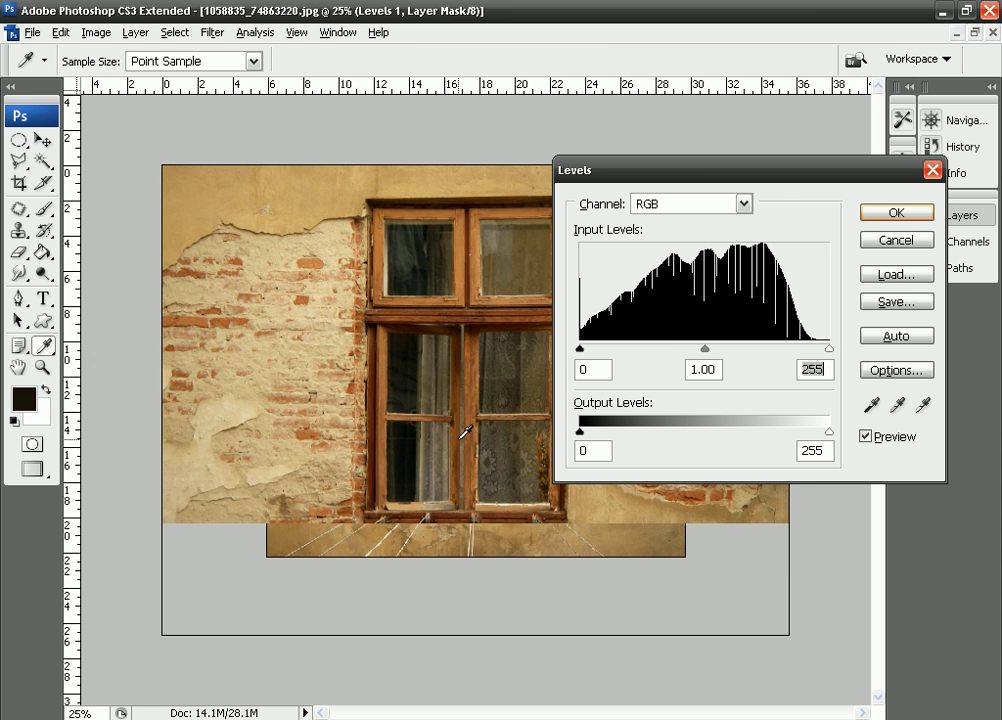
pyautogui.hotkey('ctrl', '+')
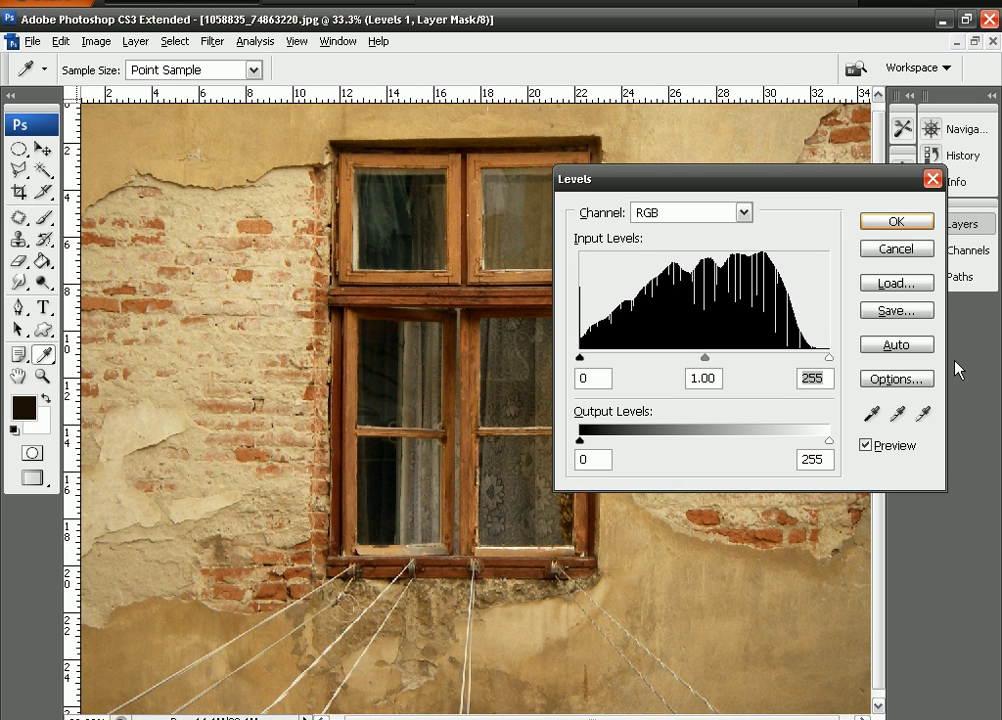
pyautogui.click(922, 413)
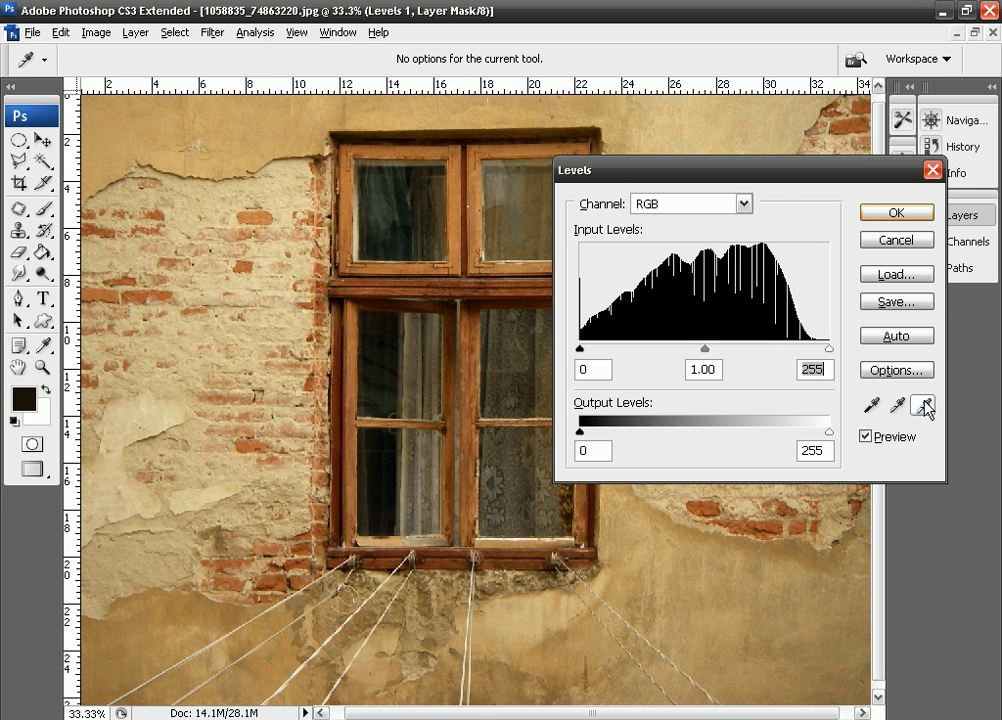
pyautogui.click(489, 539)
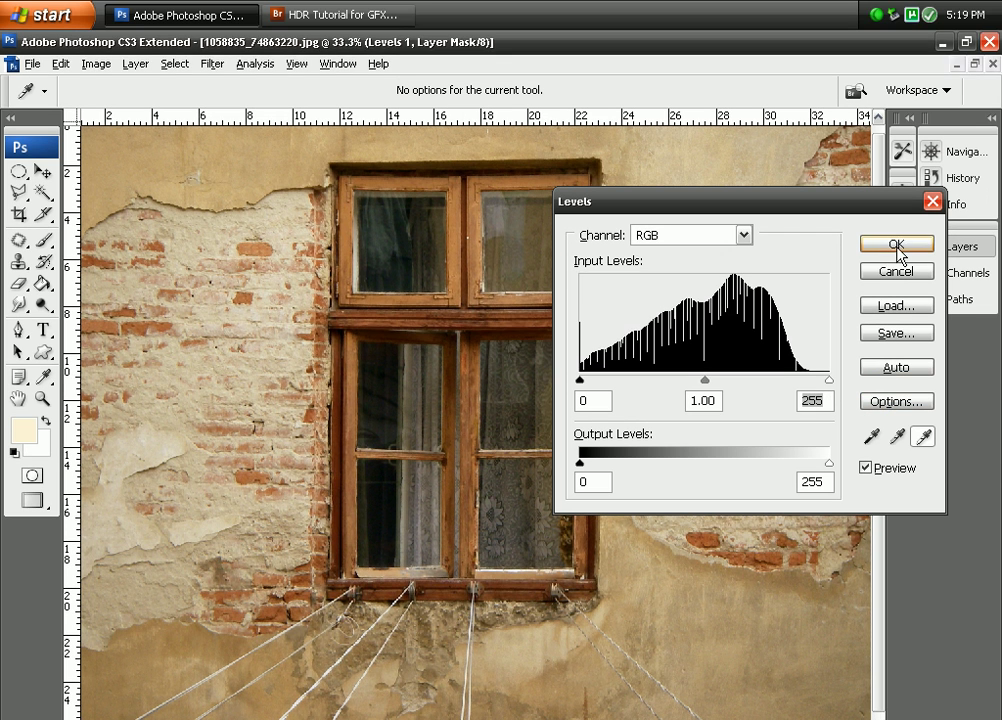
pyautogui.click(896, 225)
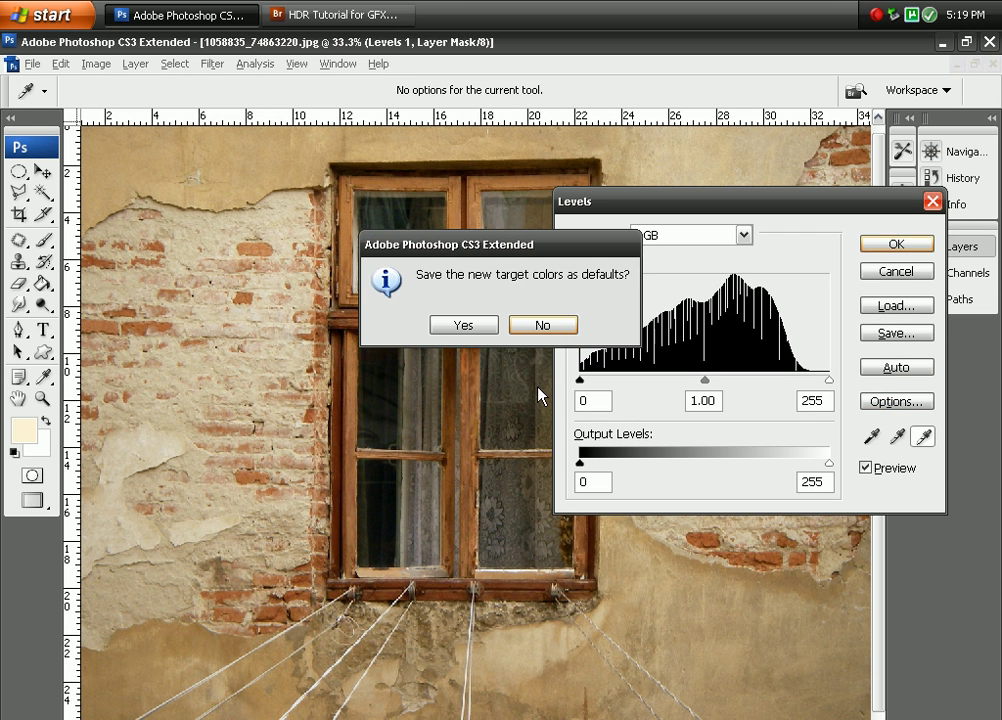
pyautogui.click(489, 332)
# Zoom out and toggle the Levels adjustment on and off to compare.
pyautogui.hotkey('ctrl', '-')
pyautogui.hotkey('ctrl', '-')
pyautogui.click(716, 331)
pyautogui.click(716, 331)
pyautogui.click(716, 331)
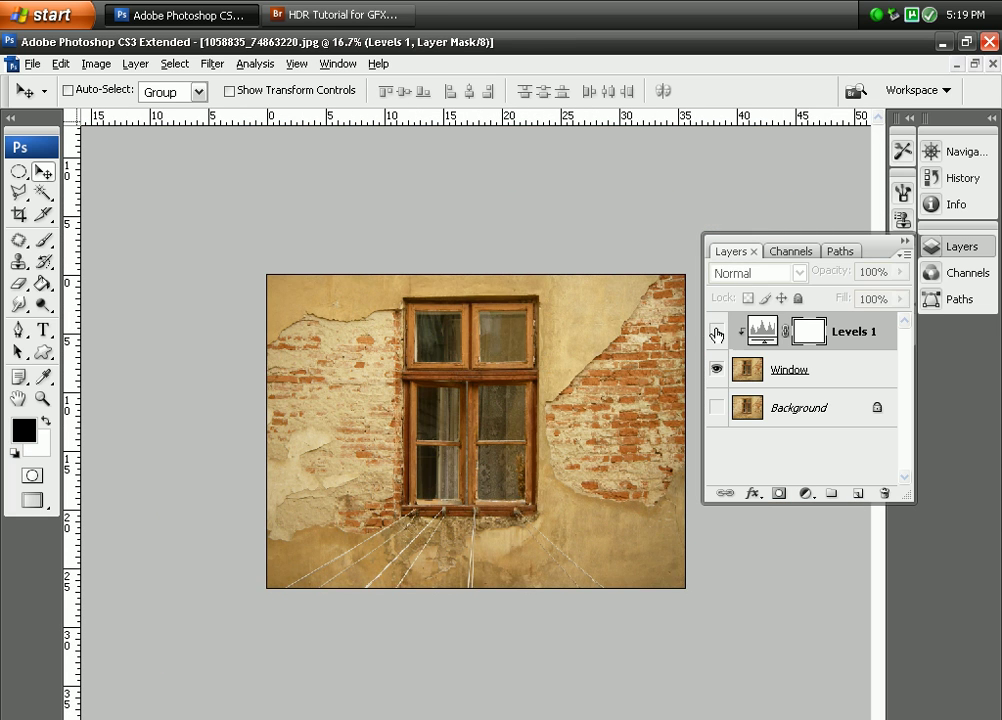
pyautogui.click(716, 331)
pyautogui.click(716, 332)
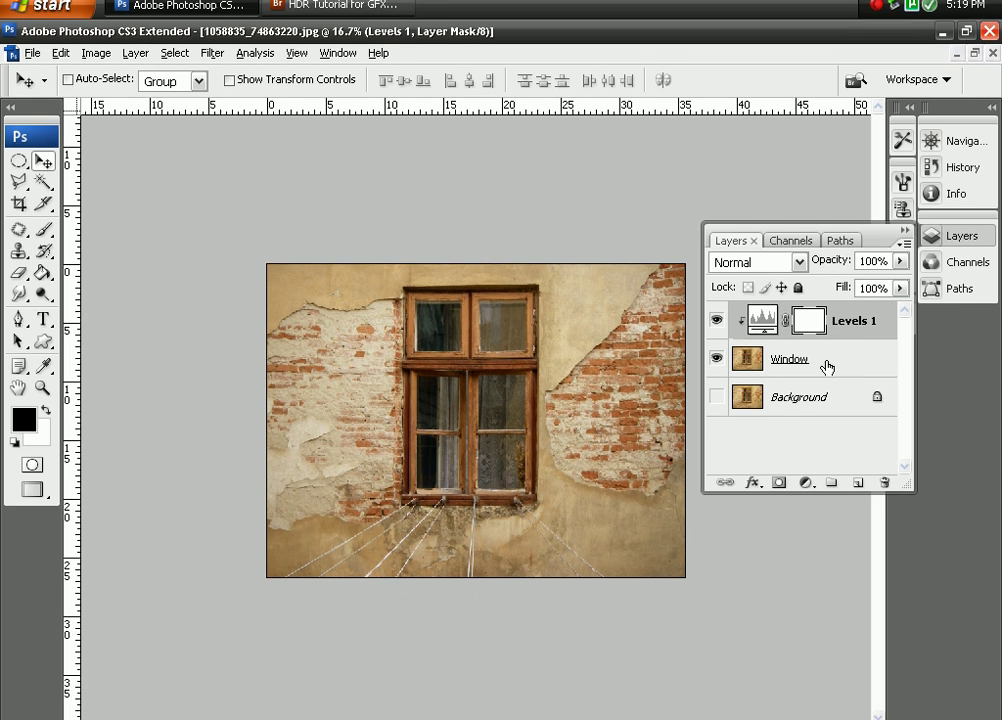
# Merge the Levels adjustment down into the Window layer with Ctrl+E.
pyautogui.click(823, 367)
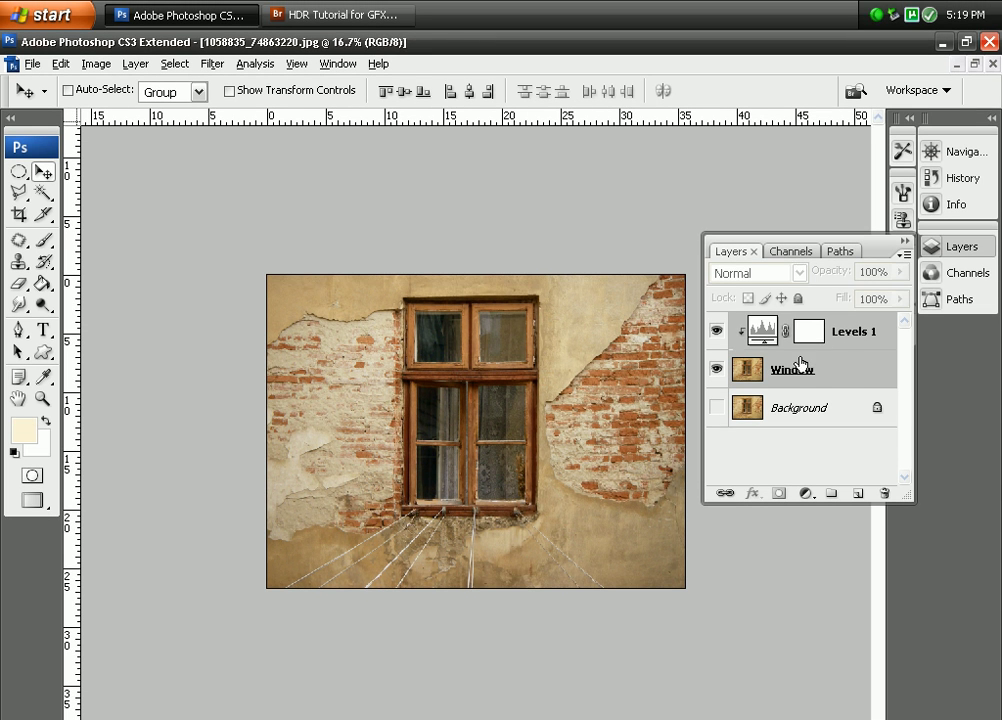
pyautogui.hotkey('ctrl', 'e')
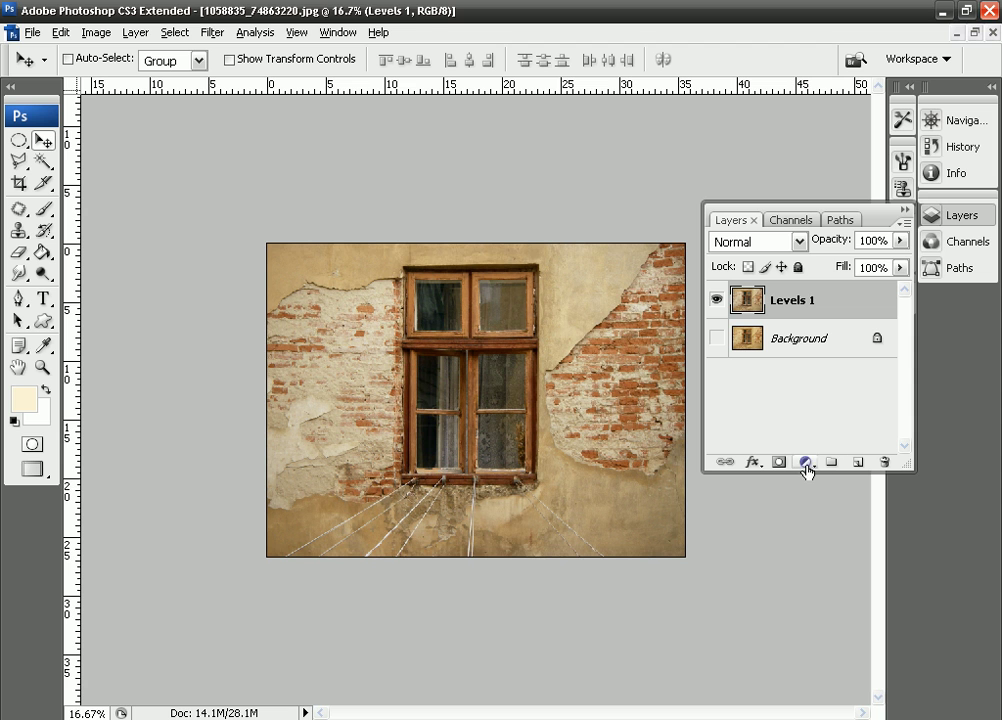
pyautogui.click(806, 464)
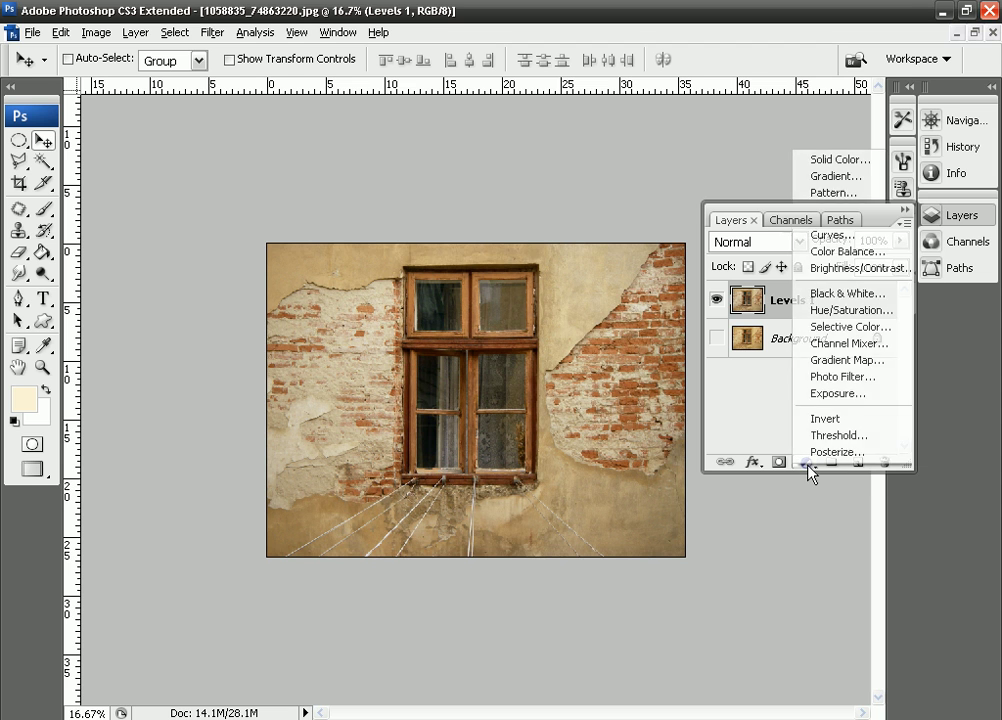
# Add a Curves adjustment layer clipped to the layer below.
pyautogui.click(815, 237)
pyautogui.click(530, 346)
pyautogui.click(784, 310)
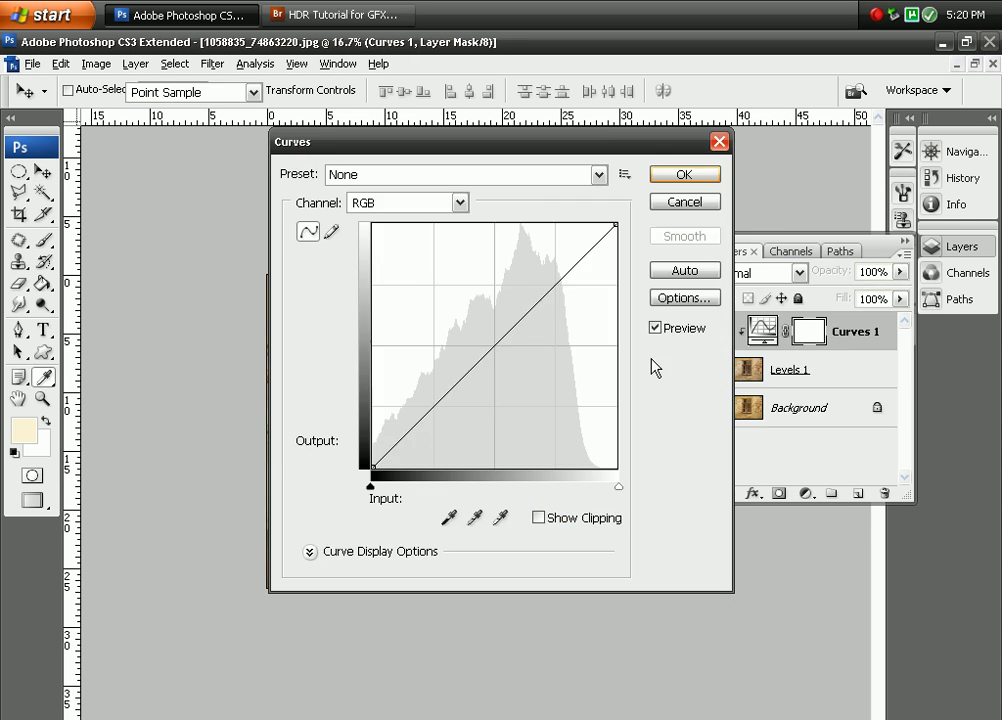
pyautogui.moveTo(531, 142); pyautogui.dragTo(370, 212)
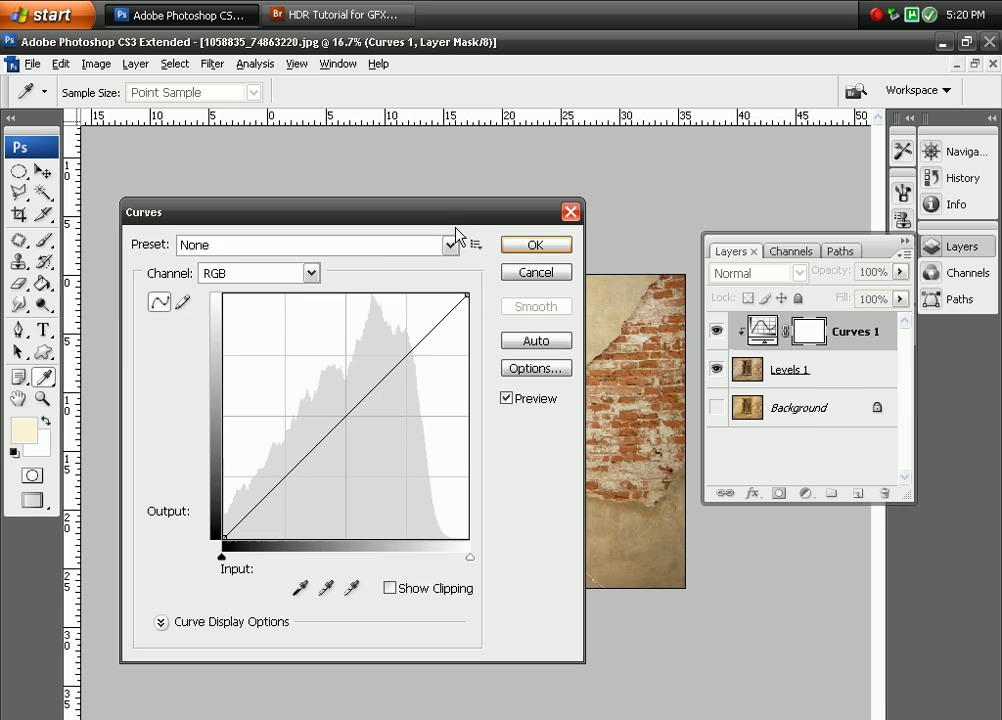
pyautogui.moveTo(460, 184); pyautogui.dragTo(926, 255)
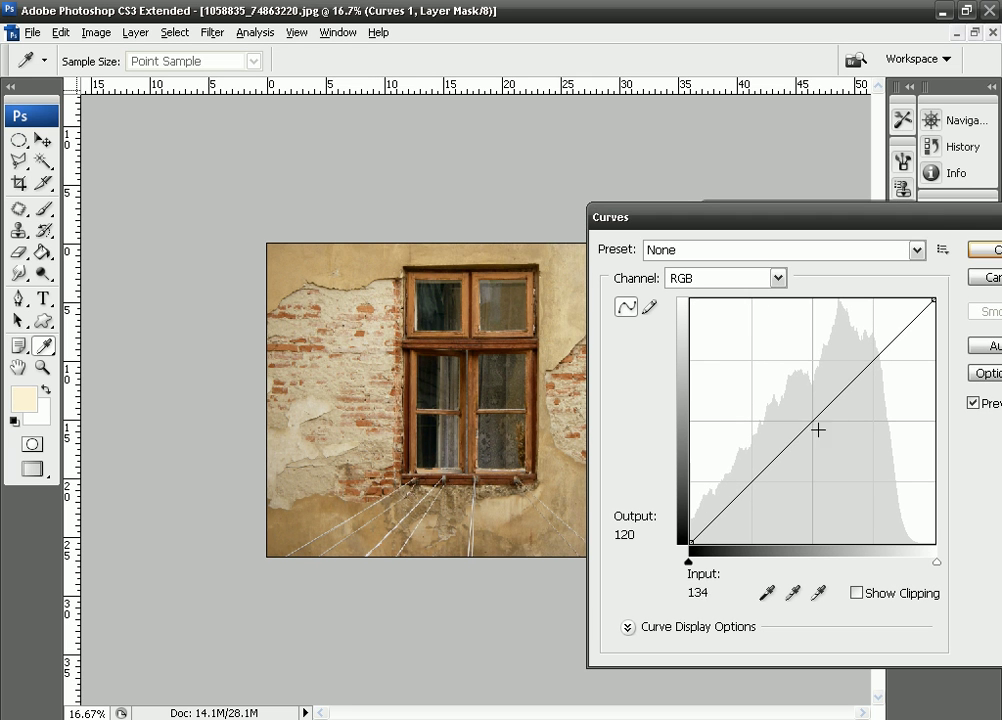
# Pull the curve to input 170, output 100, compare the preview, and apply.
pyautogui.moveTo(813, 419); pyautogui.dragTo(858, 458)
pyautogui.moveTo(858, 457)
pyautogui.mouseDown()
pyautogui.moveTo(846, 445)
pyautogui.moveTo(852, 472)
pyautogui.moveTo(872, 479)
pyautogui.moveTo(844, 445)
pyautogui.moveTo(861, 458)
pyautogui.moveTo(843, 448)
pyautogui.moveTo(852, 450)
pyautogui.mouseUp()
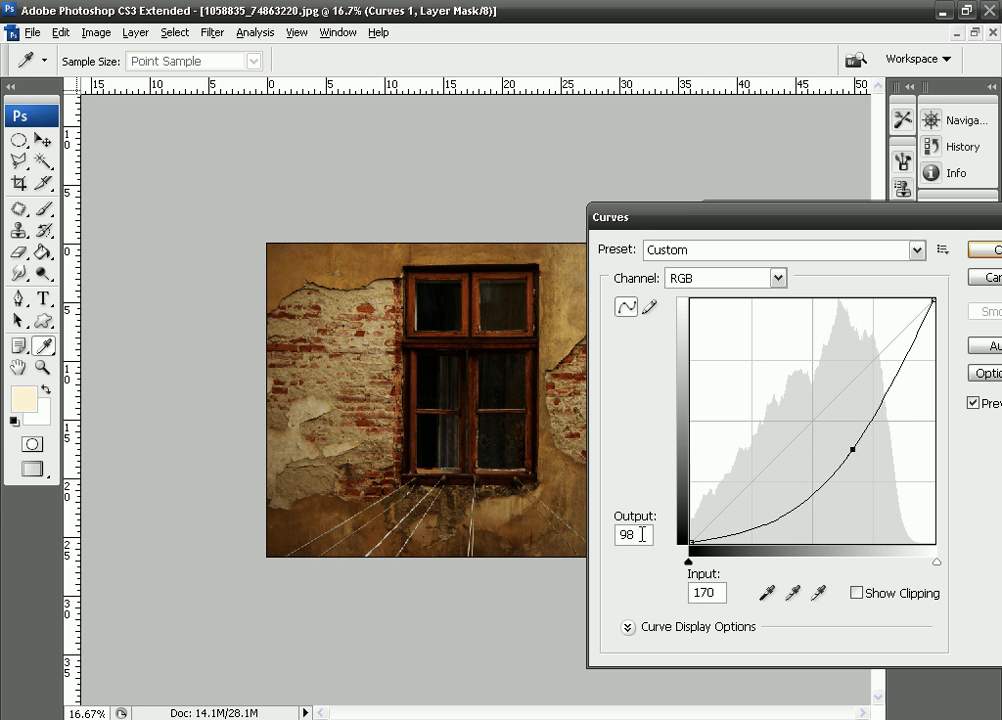
pyautogui.write('100')
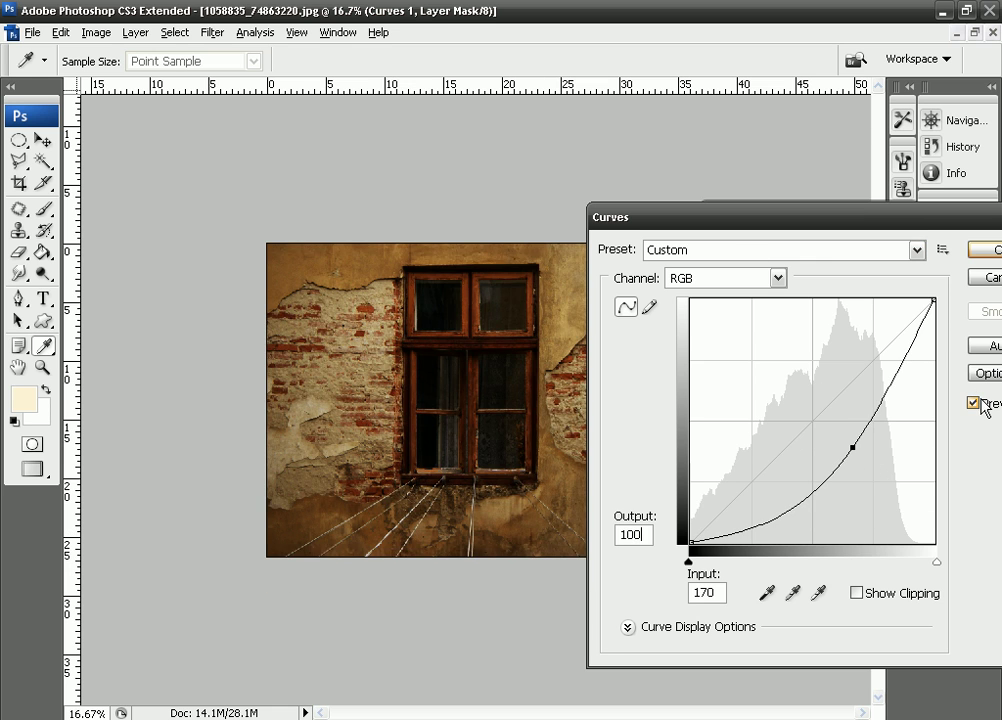
pyautogui.click(980, 403)
pyautogui.click(980, 403)
pyautogui.click(985, 249)
pyautogui.click(961, 215)
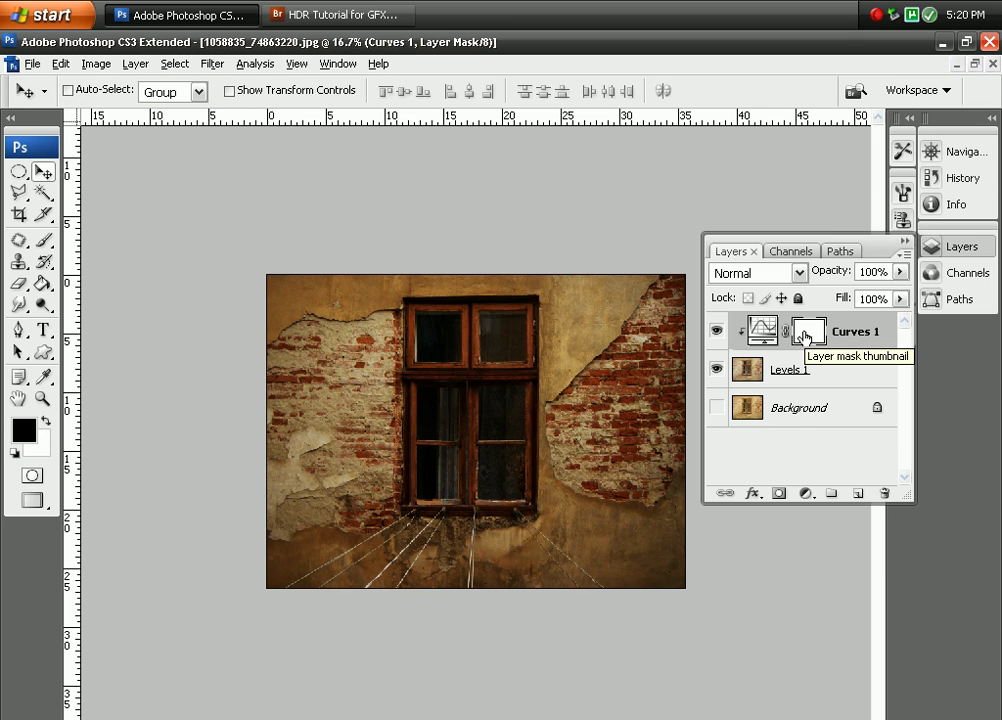
# Paint black with a 400 px, 100% opacity brush on the Curves 1 mask over the window.
pyautogui.click(43, 240)
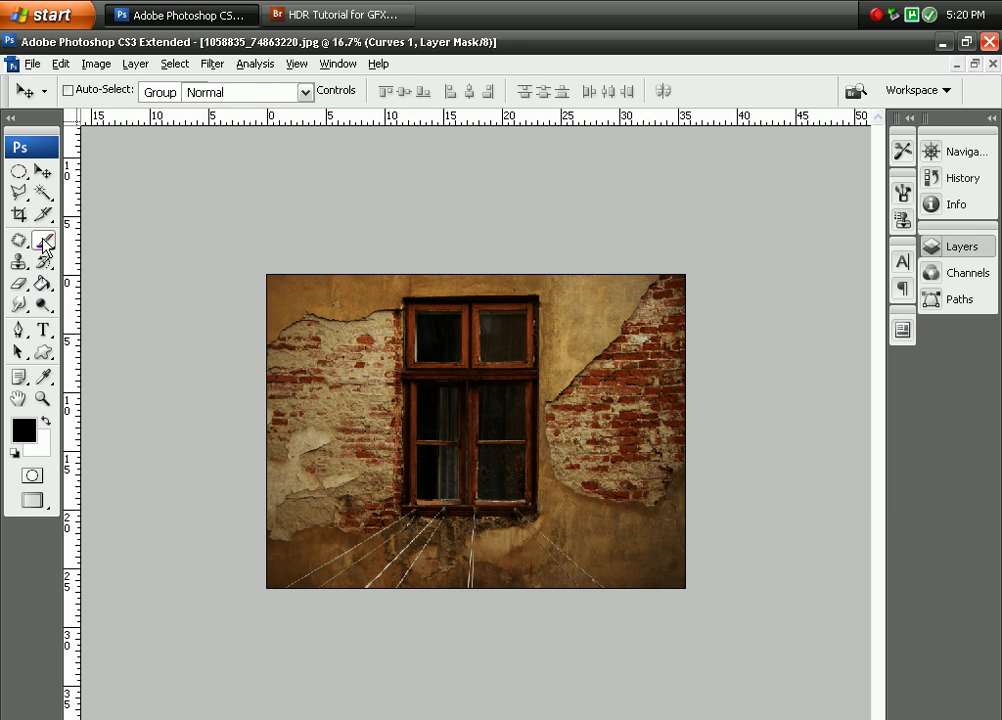
pyautogui.click(957, 246)
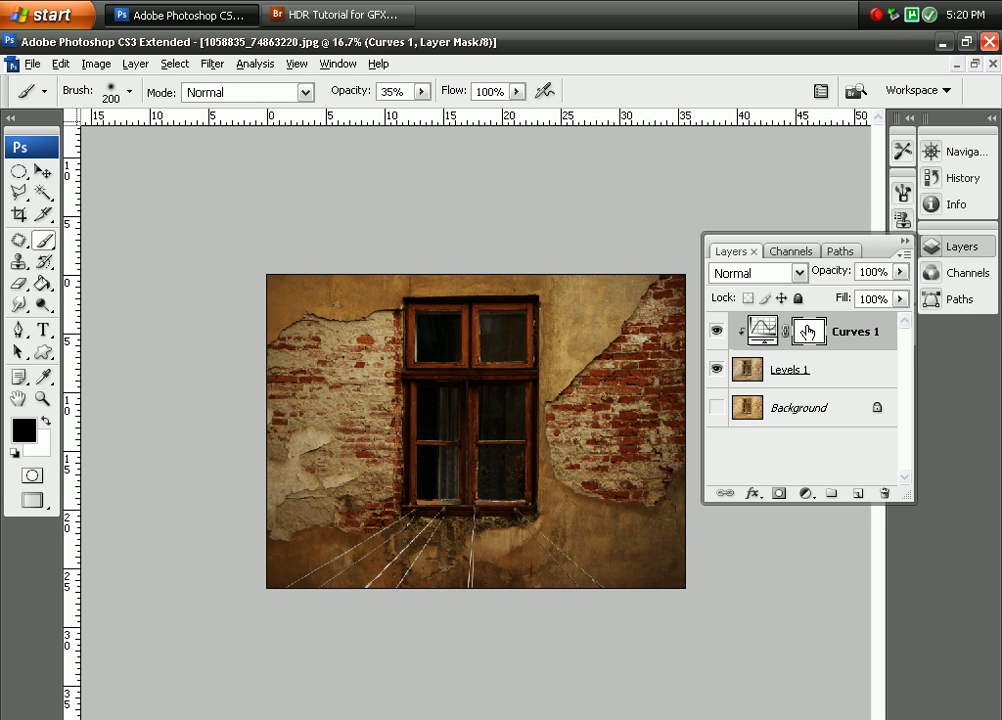
pyautogui.press(']')
pyautogui.press(']')
pyautogui.press(']')
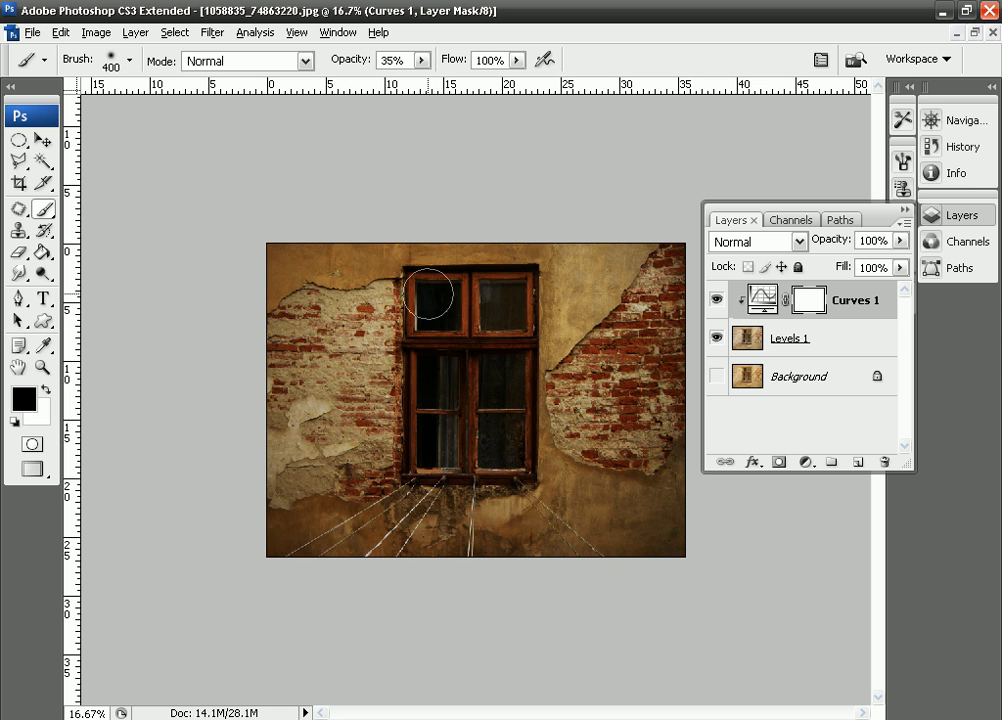
pyautogui.press('F7')
pyautogui.moveTo(488, 445)
pyautogui.mouseDown()
pyautogui.moveTo(510, 447)
pyautogui.moveTo(514, 303)
pyautogui.moveTo(447, 287)
pyautogui.moveTo(445, 358)
pyautogui.moveTo(425, 297)
pyautogui.moveTo(433, 420)
pyautogui.moveTo(508, 458)
pyautogui.moveTo(463, 322)
pyautogui.moveTo(457, 465)
pyautogui.moveTo(430, 462)
pyautogui.moveTo(430, 296)
pyautogui.moveTo(522, 297)
pyautogui.moveTo(507, 400)
pyautogui.moveTo(470, 463)
pyautogui.moveTo(432, 445)
pyautogui.moveTo(429, 295)
pyautogui.moveTo(516, 298)
pyautogui.moveTo(510, 450)
pyautogui.mouseUp()
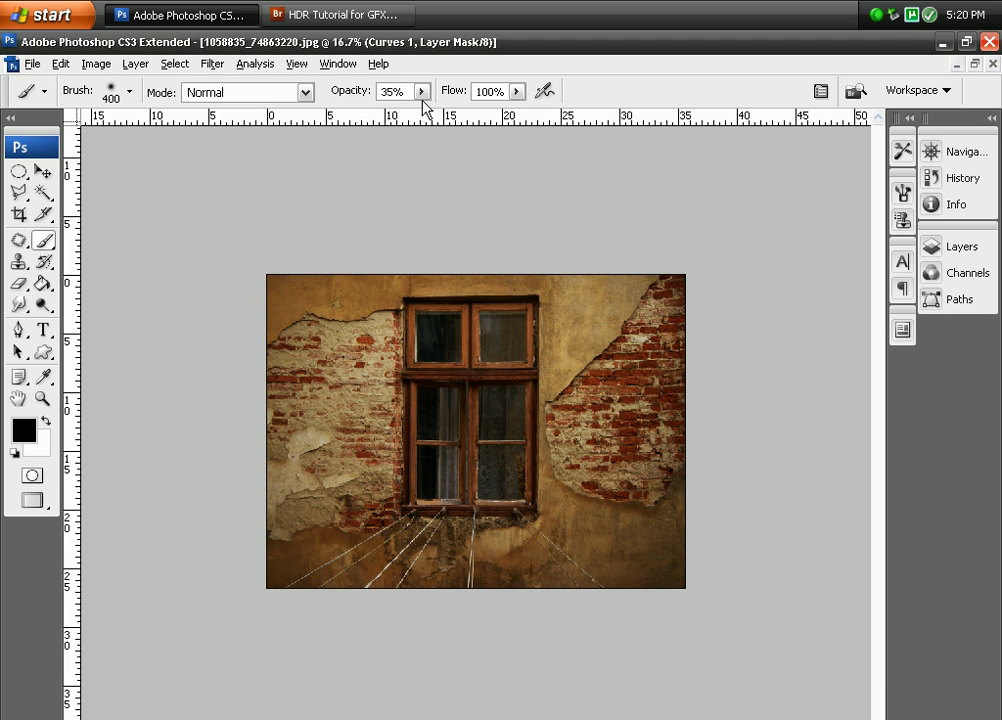
pyautogui.click(421, 60)
pyautogui.click(585, 130)
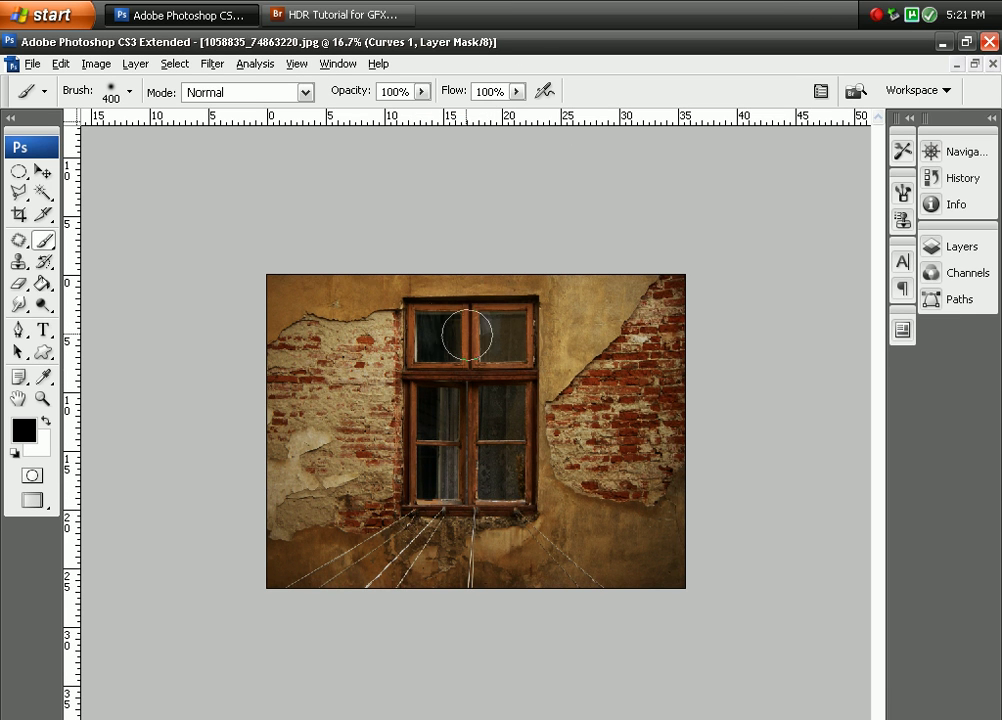
pyautogui.moveTo(432, 377)
pyautogui.mouseDown()
pyautogui.moveTo(440, 474)
pyautogui.moveTo(497, 472)
pyautogui.moveTo(510, 447)
pyautogui.moveTo(514, 349)
pyautogui.moveTo(463, 318)
pyautogui.moveTo(436, 336)
pyautogui.moveTo(465, 409)
pyautogui.moveTo(463, 489)
pyautogui.mouseUp()
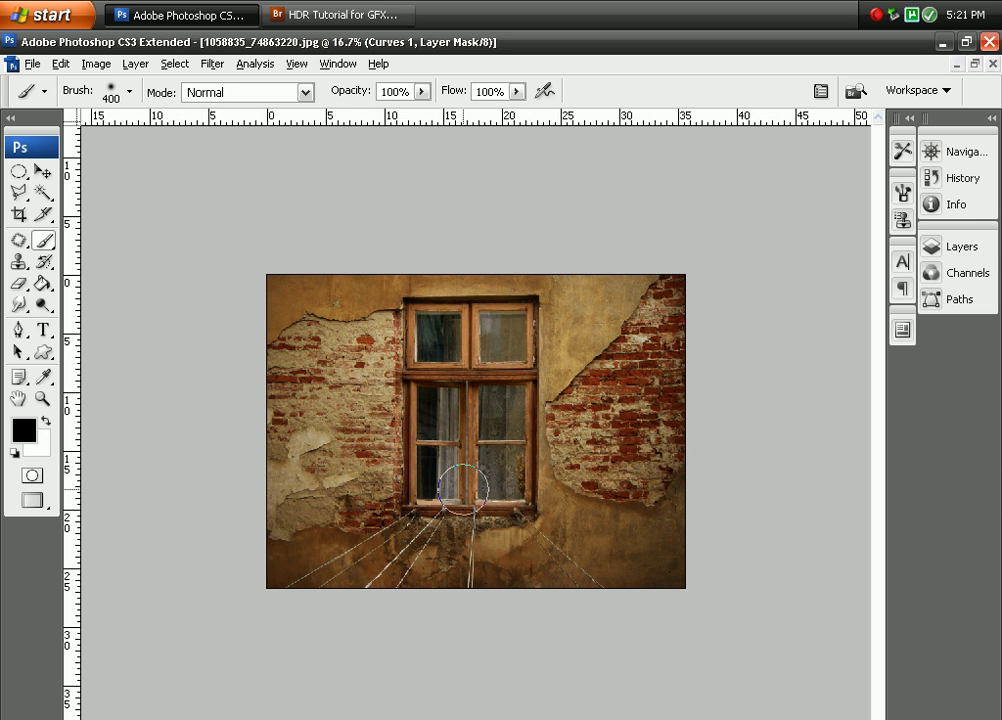
pyautogui.click(962, 248)
# View the Curves 1 mask alone and paint black over the light streak.
pyautogui.keyDown('alt'); pyautogui.click(807, 335); pyautogui.keyUp('alt')
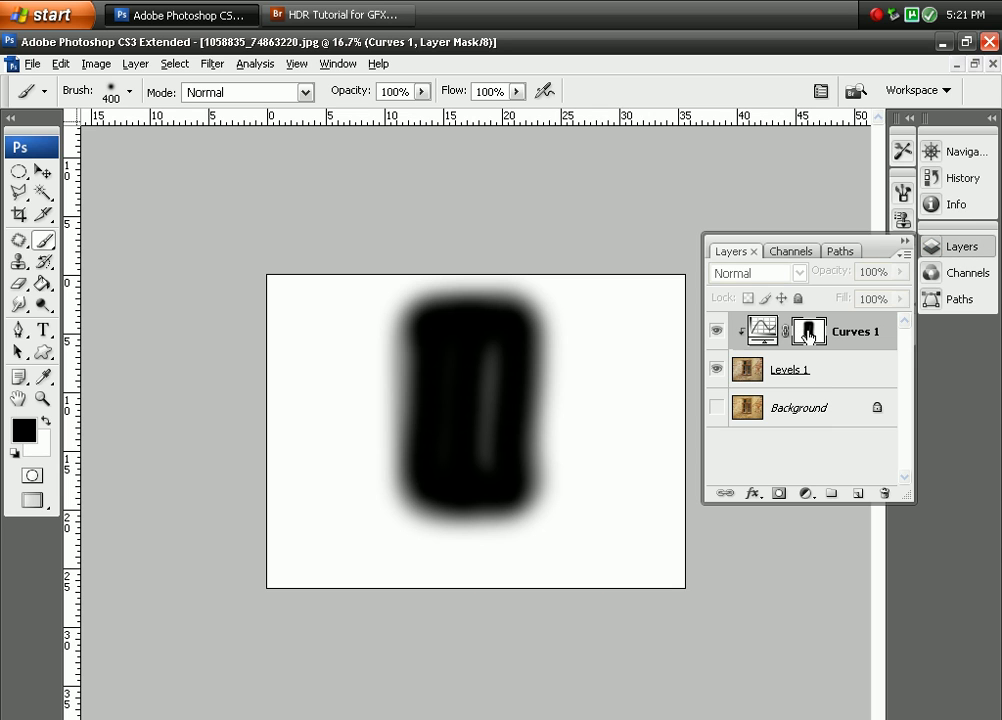
pyautogui.moveTo(490, 347)
pyautogui.mouseDown()
pyautogui.moveTo(474, 434)
pyautogui.moveTo(482, 382)
pyautogui.mouseUp()
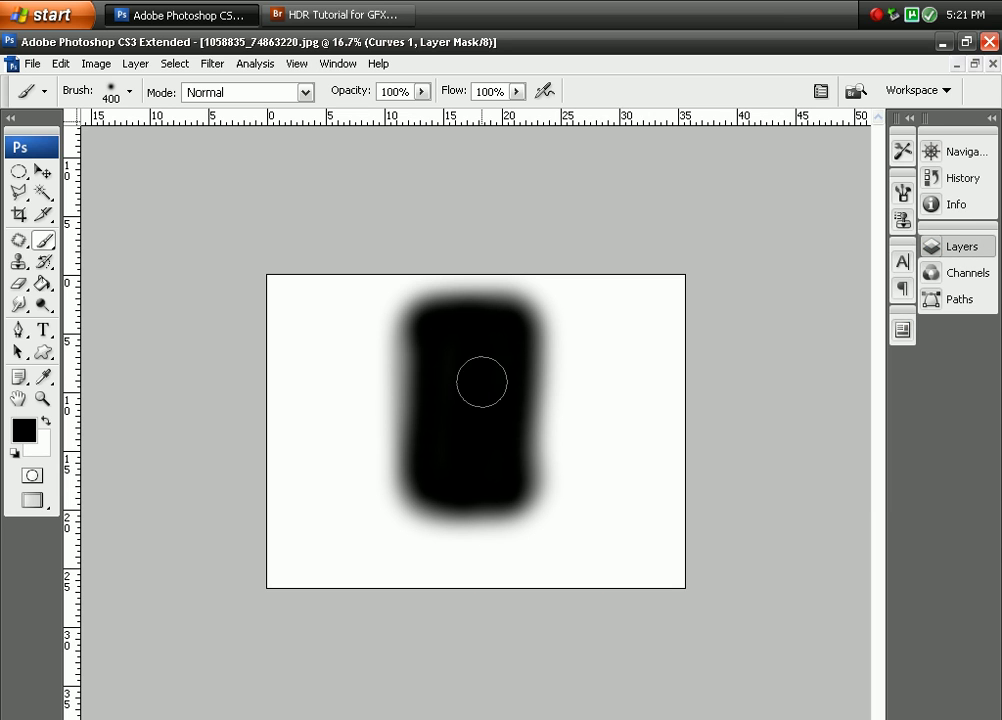
pyautogui.click(952, 257)
pyautogui.keyDown('alt'); pyautogui.click(807, 331); pyautogui.keyUp('alt')
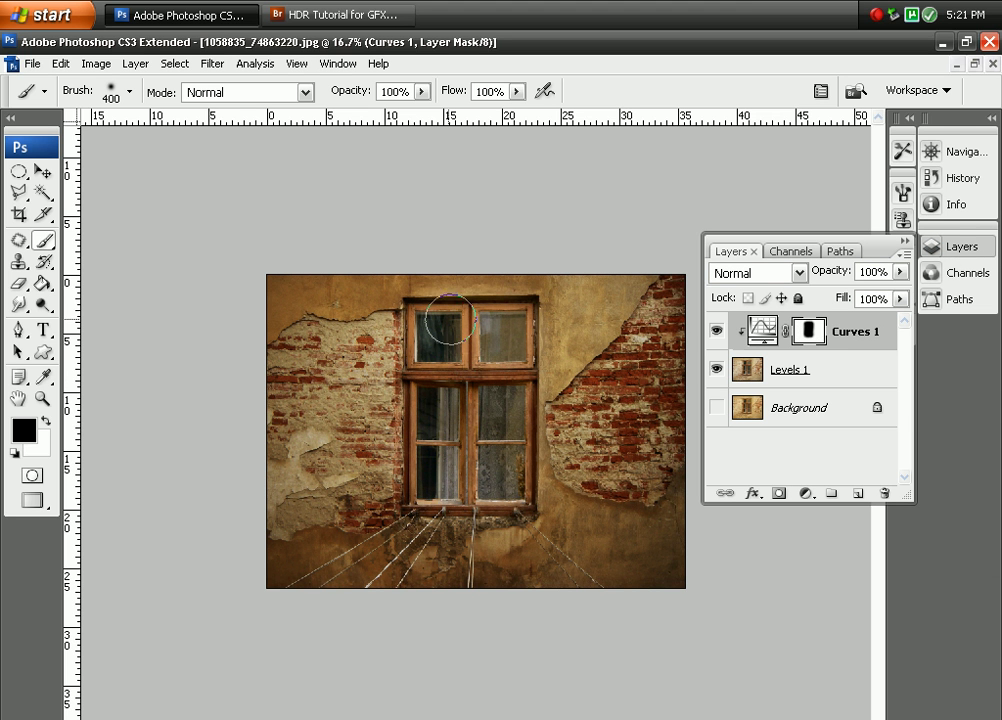
# Paint white with a 200 px brush below the sill and along the frame's left edge.
pyautogui.press('[')
pyautogui.press('[')
pyautogui.press('x')
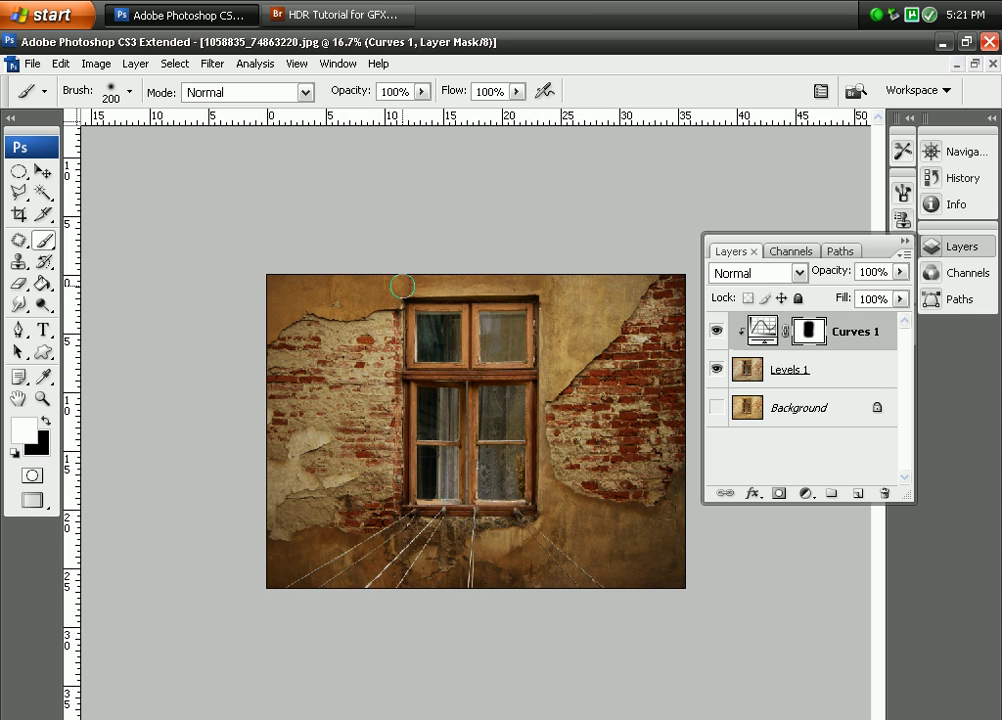
pyautogui.press('F7')
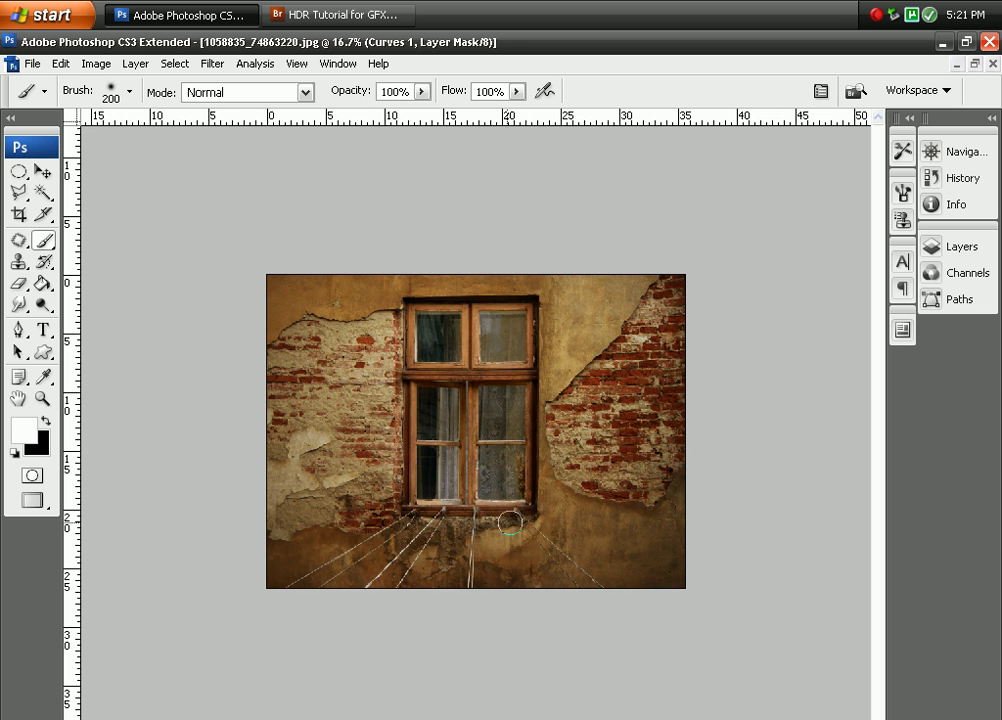
pyautogui.moveTo(410, 517); pyautogui.dragTo(401, 518)
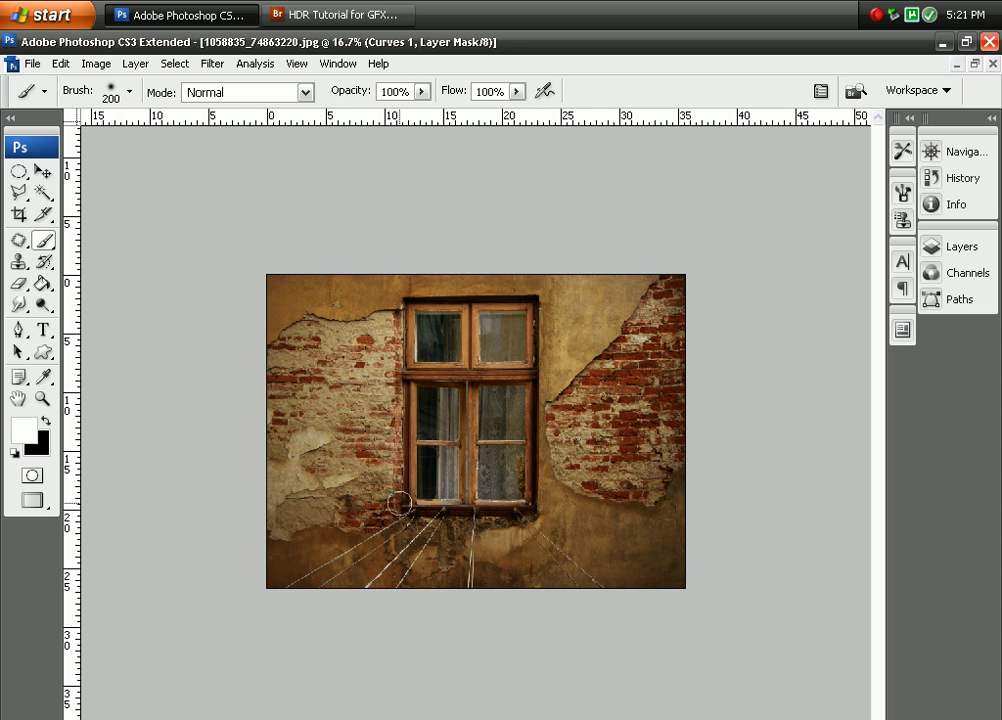
pyautogui.moveTo(399, 308); pyautogui.dragTo(402, 306)
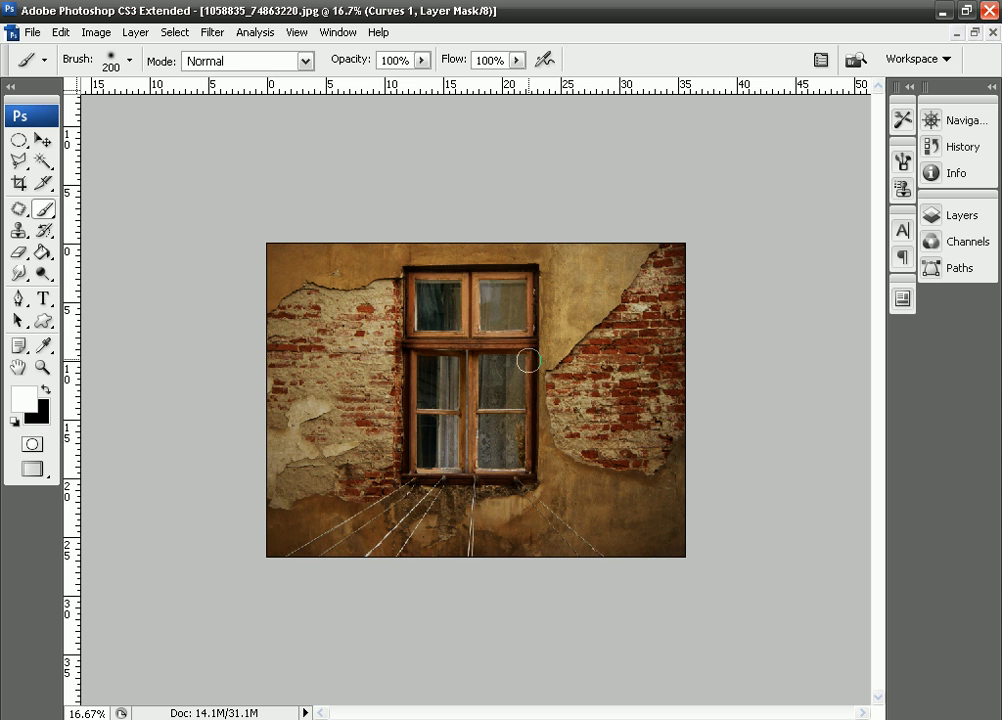
pyautogui.click(966, 218)
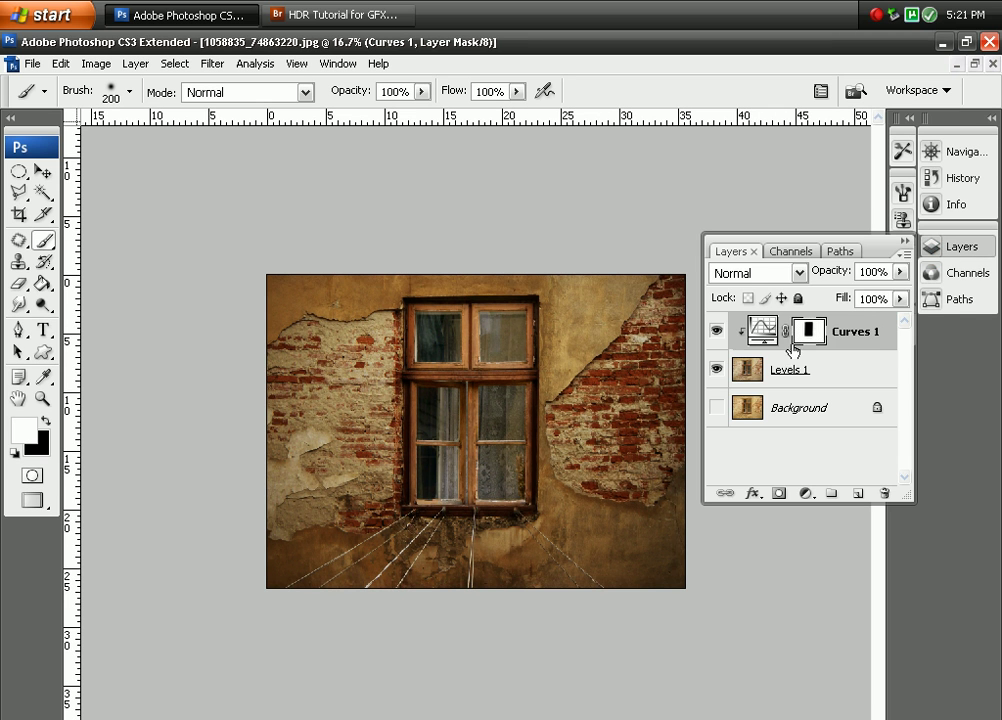
pyautogui.click(833, 368)
# Merge the Curves 1 adjustment down with Ctrl+E and switch to the Move tool.
pyautogui.hotkey('ctrl', 'e')
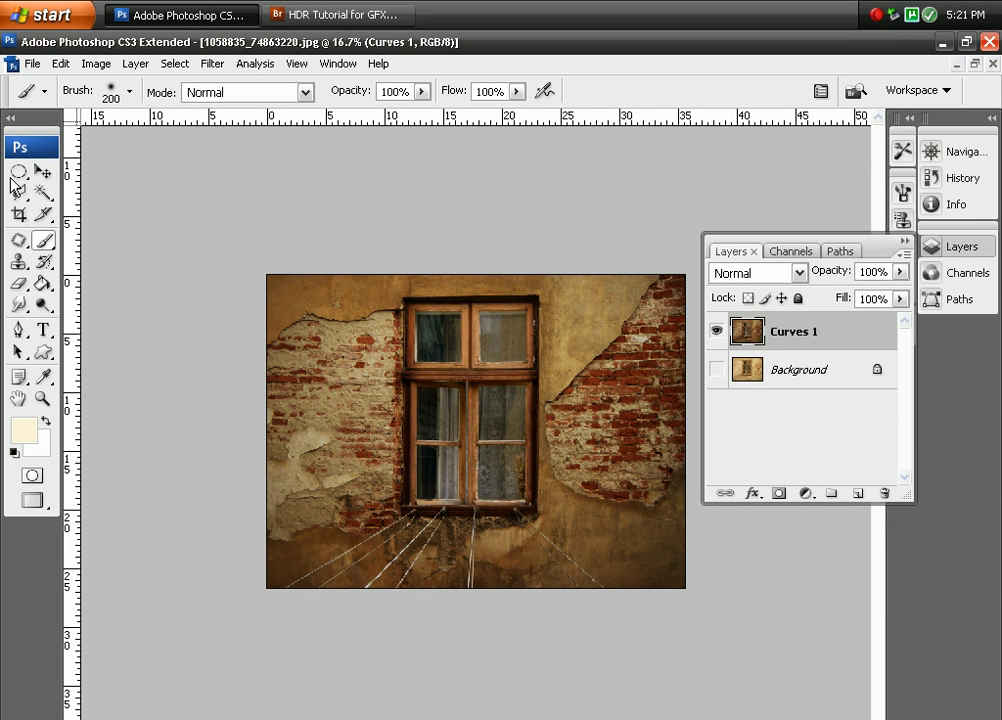
pyautogui.click(42, 171)
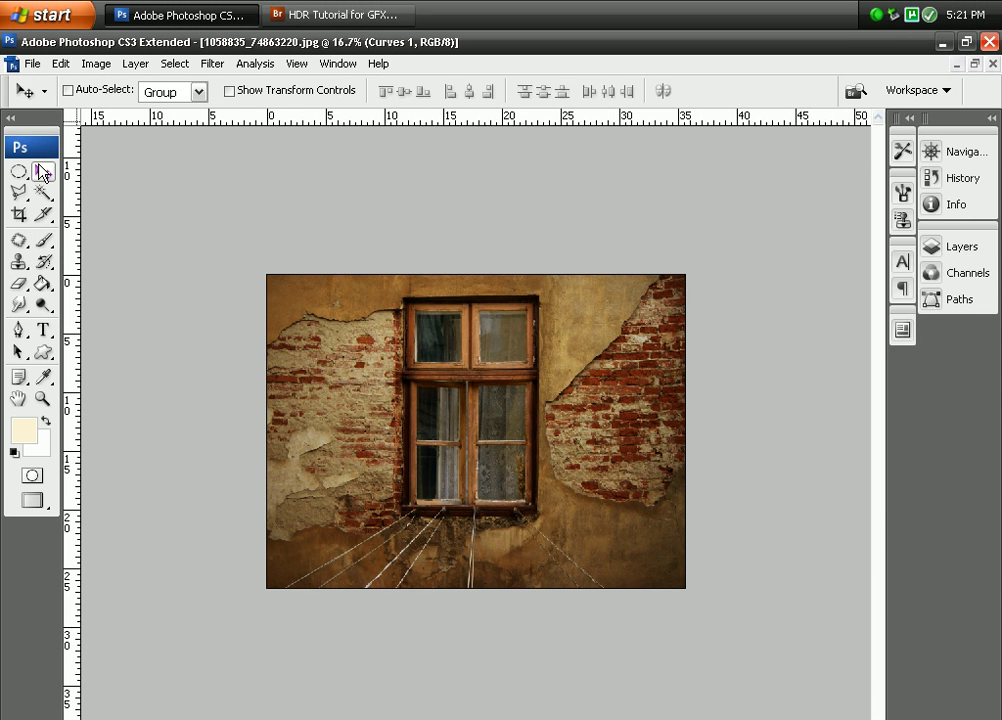
pyautogui.click(945, 246)
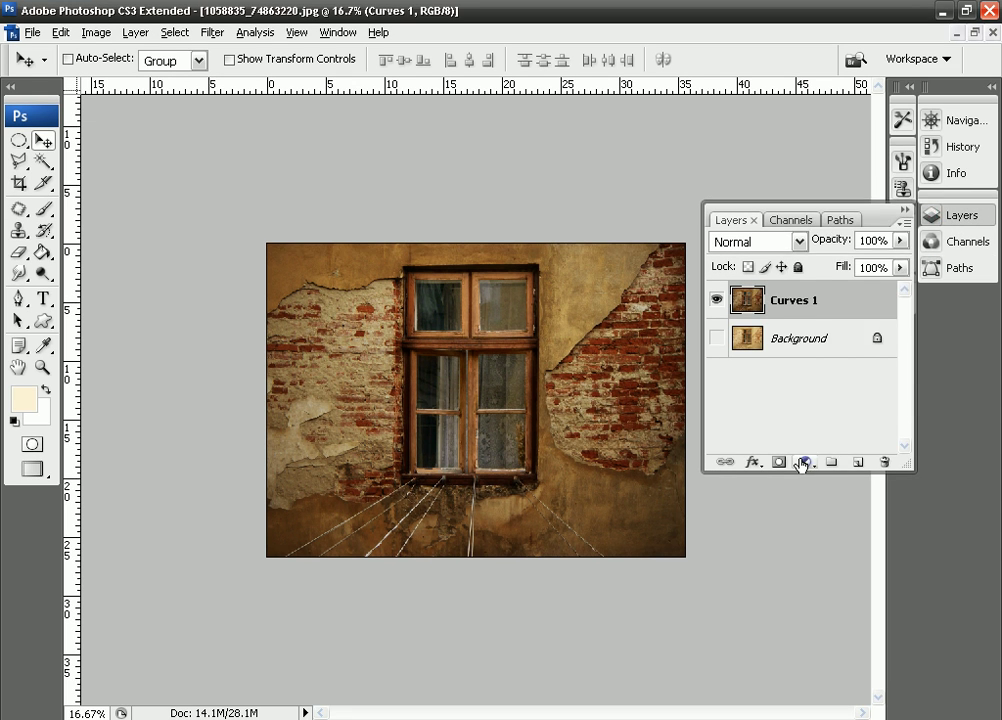
# Add a clipped Gradient Fill layer using a black-to-transparent gradient.
pyautogui.click(805, 469)
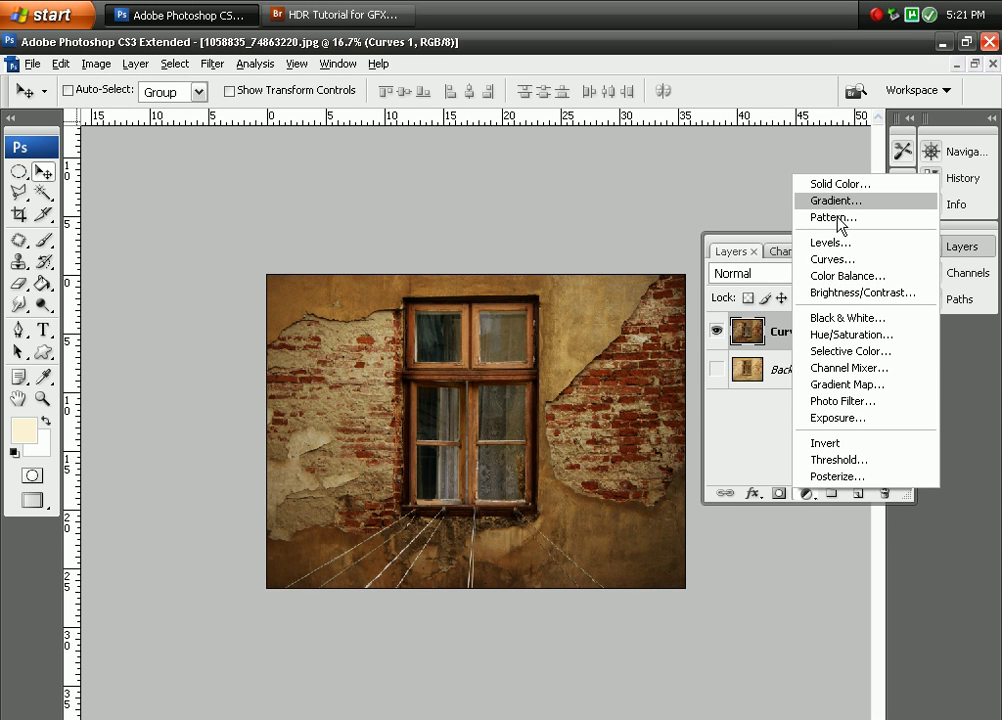
pyautogui.click(837, 170)
pyautogui.click(588, 344)
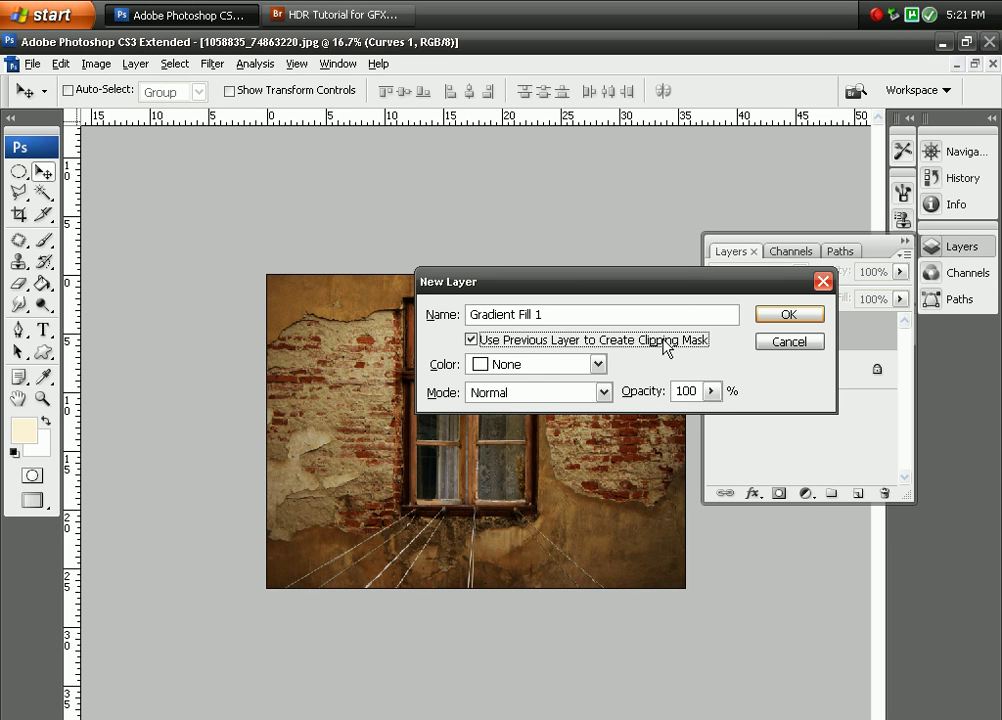
pyautogui.click(788, 318)
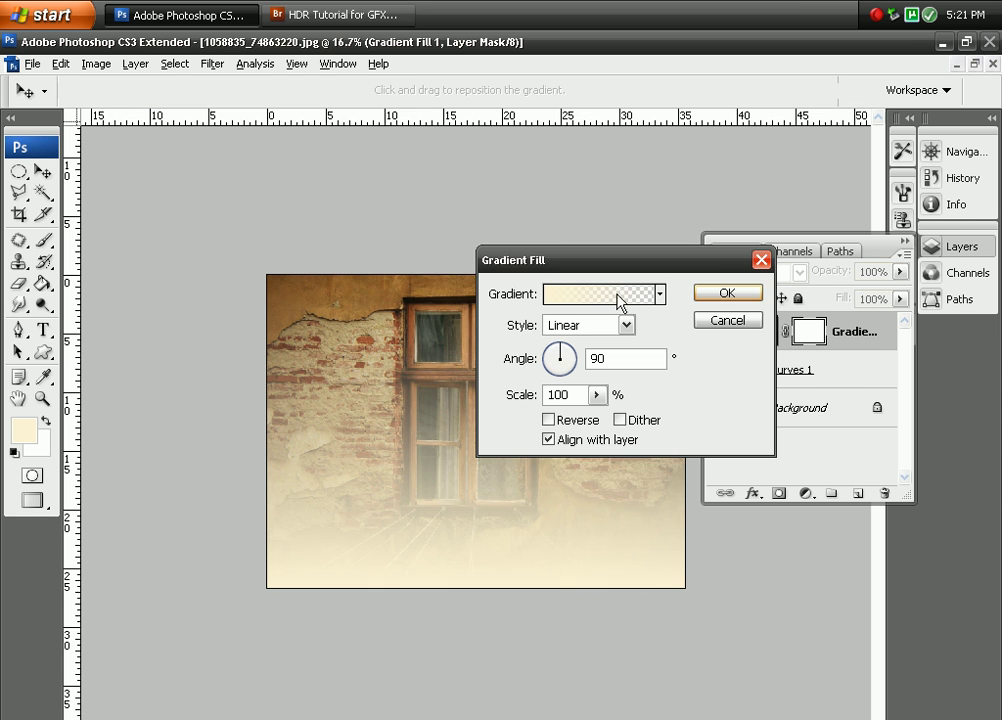
pyautogui.click(612, 293)
pyautogui.click(487, 232)
pyautogui.click(445, 500)
pyautogui.click(533, 580)
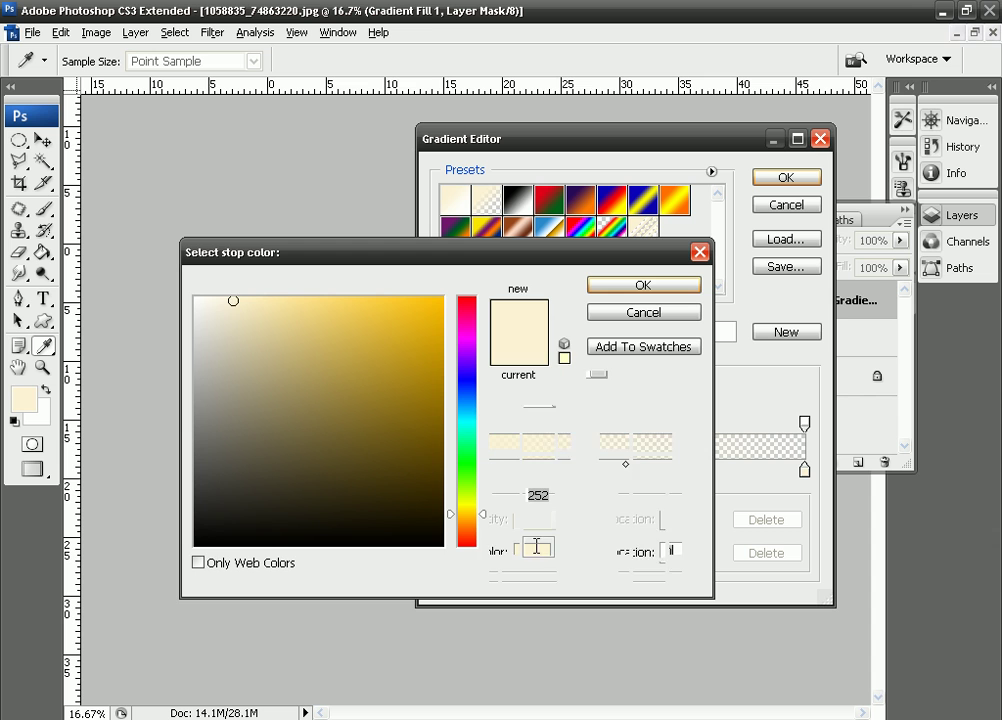
pyautogui.click(195, 545)
pyautogui.click(630, 285)
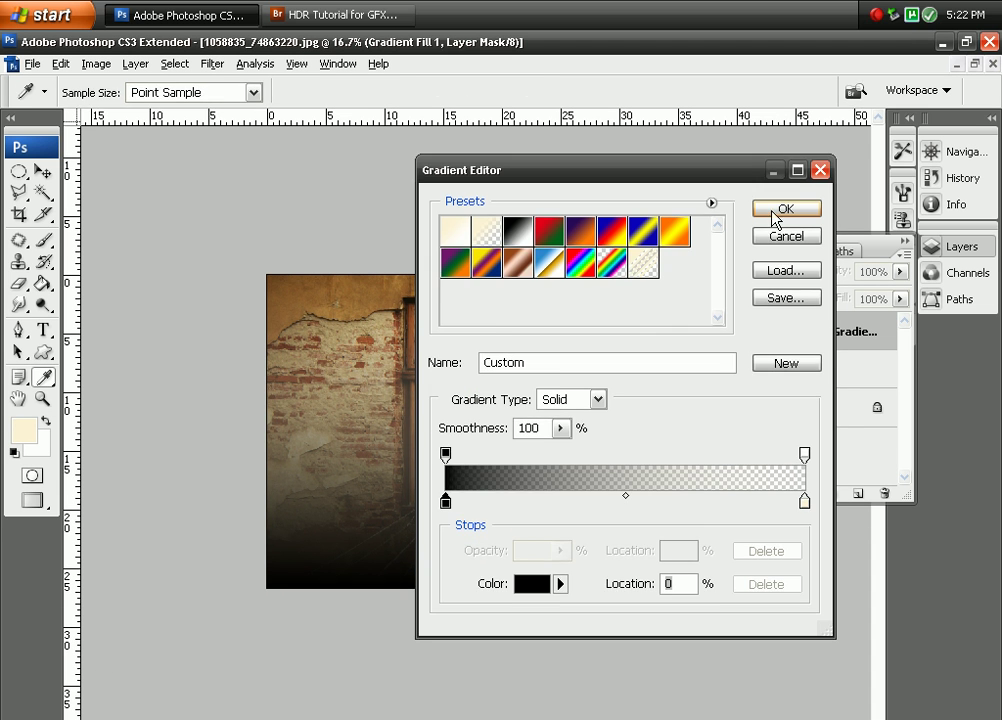
pyautogui.click(784, 178)
# Compare gradient directions with Reverse, keep darkening at the top, and confirm the fill.
pyautogui.click(566, 424)
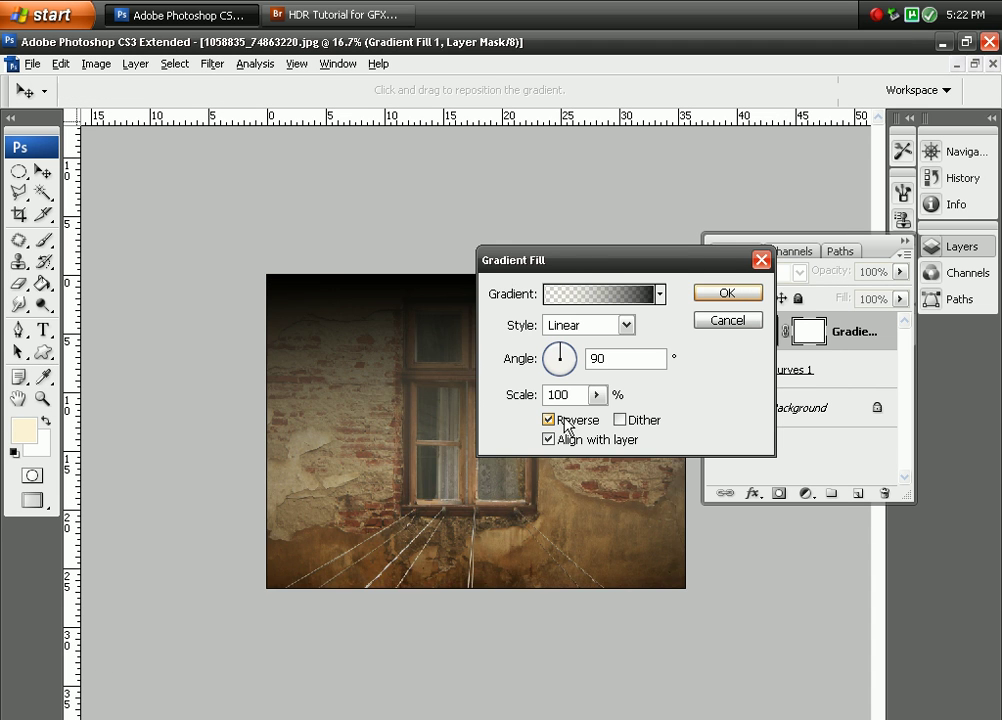
pyautogui.click(566, 424)
pyautogui.moveTo(593, 258); pyautogui.dragTo(830, 262)
pyautogui.click(808, 414)
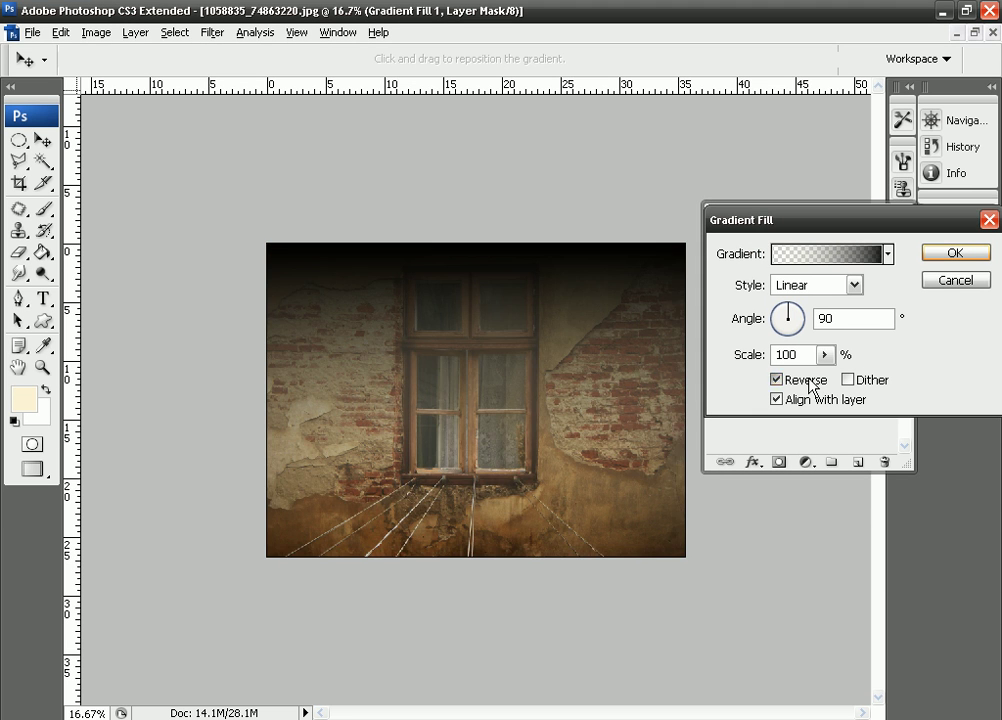
pyautogui.click(806, 381)
pyautogui.click(806, 381)
pyautogui.click(806, 381)
pyautogui.click(806, 381)
pyautogui.click(806, 381)
pyautogui.click(806, 381)
pyautogui.click(808, 384)
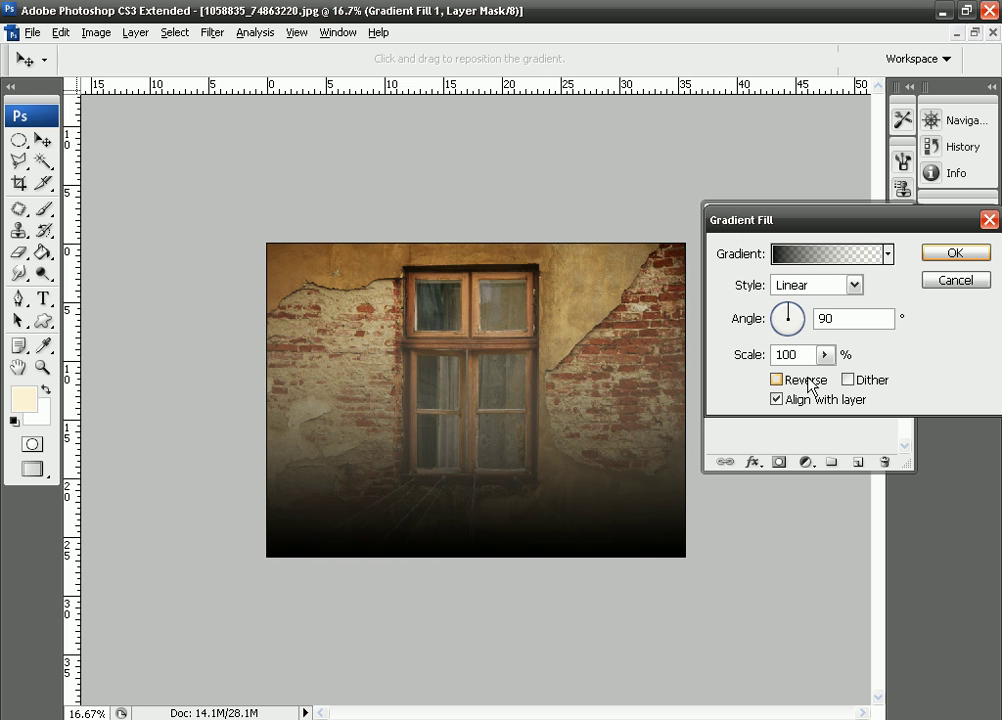
pyautogui.click(808, 384)
pyautogui.click(806, 381)
pyautogui.click(806, 381)
pyautogui.click(955, 253)
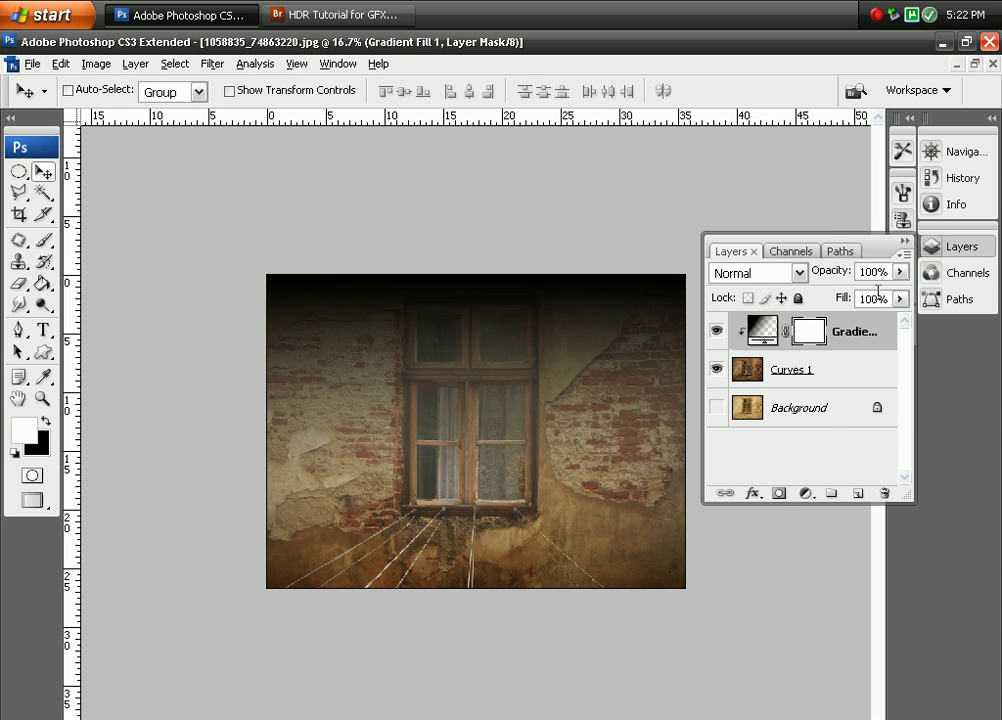
# Blend the Gradient Fill layer in Soft Light, compare it on and off, then select Curves 1.
pyautogui.click(740, 272)
pyautogui.click(745, 258)
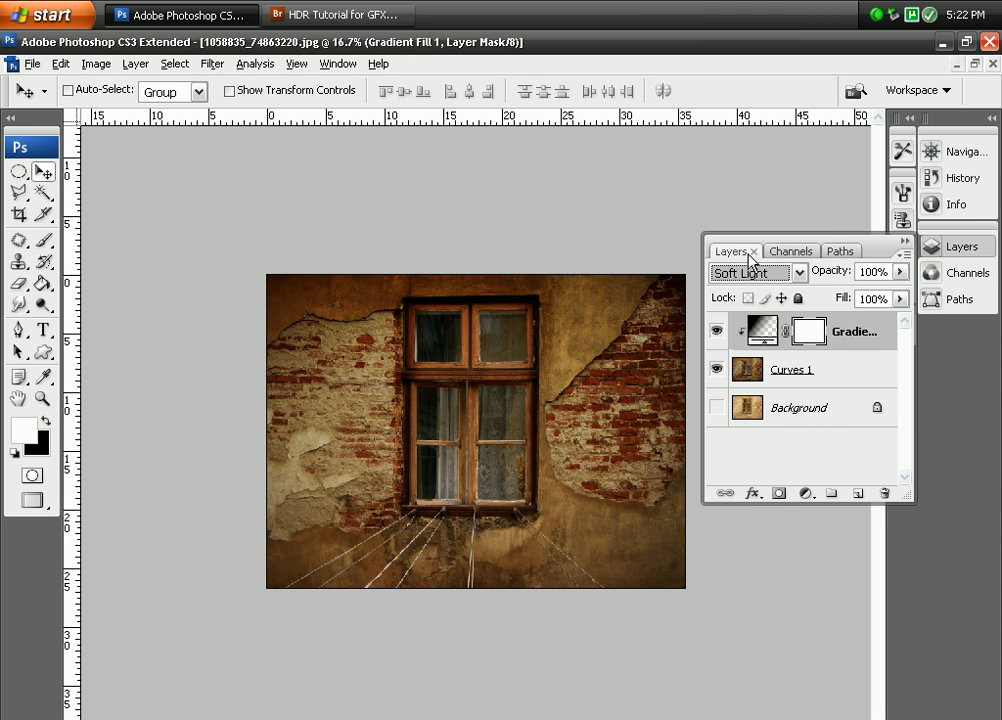
pyautogui.click(716, 333)
pyautogui.click(718, 334)
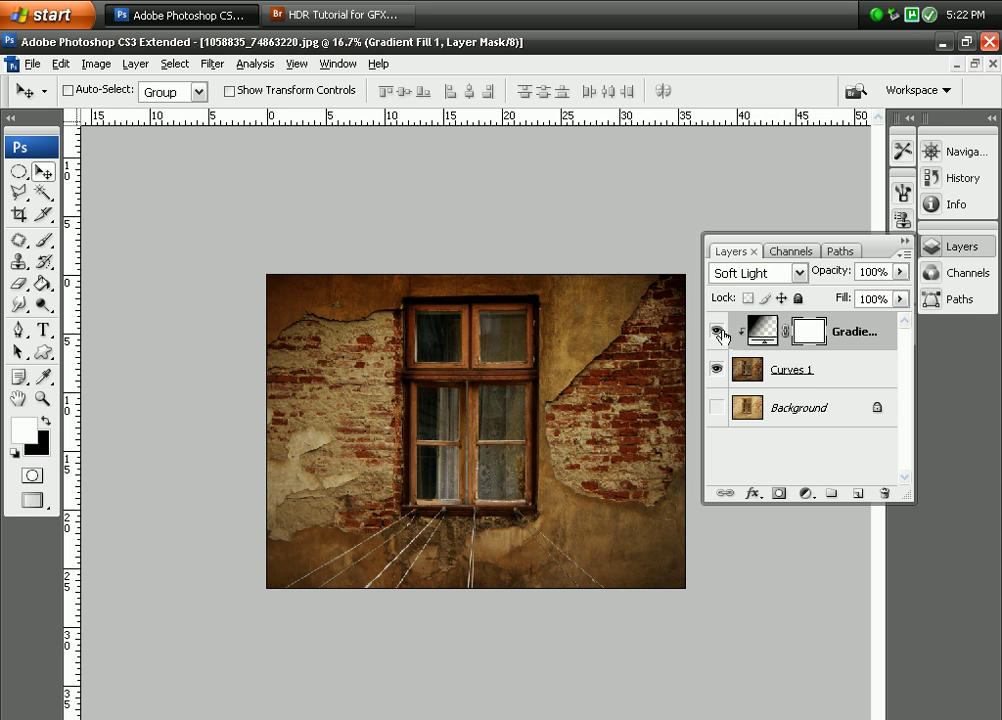
pyautogui.click(718, 333)
pyautogui.click(718, 333)
pyautogui.click(718, 333)
pyautogui.click(718, 333)
pyautogui.click(830, 378)
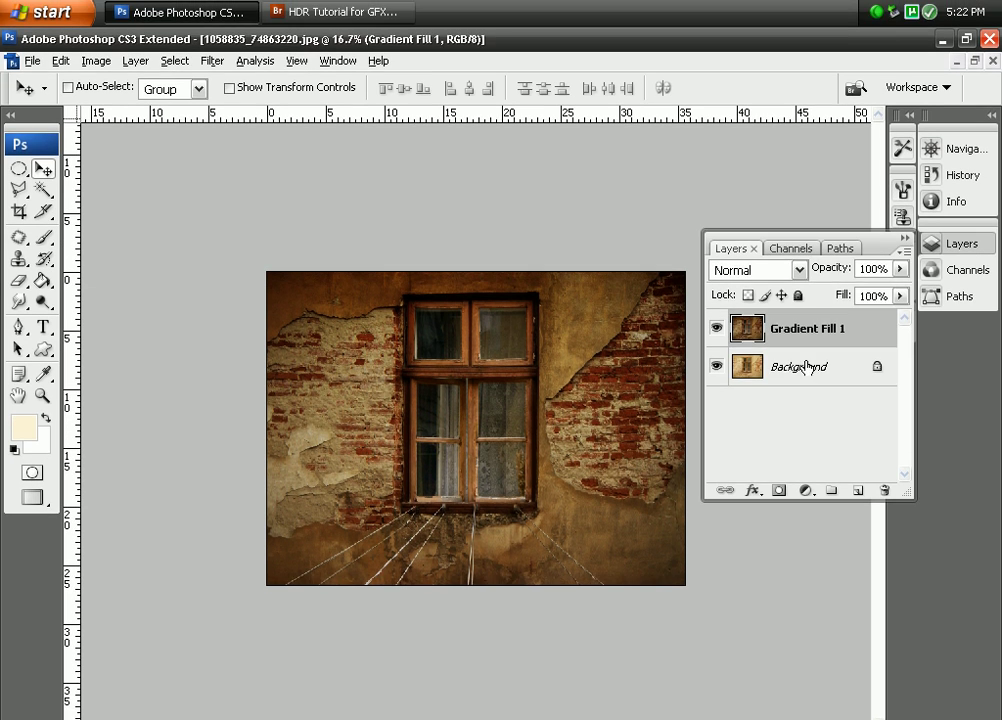
# Turn the Background into Layer 0, move it above Gradient Fill 1, and blend it in Soft Light.
pyautogui.keyDown('alt'); pyautogui.doubleClick(800, 370); pyautogui.keyUp('alt')
pyautogui.moveTo(805, 366); pyautogui.dragTo(795, 326)
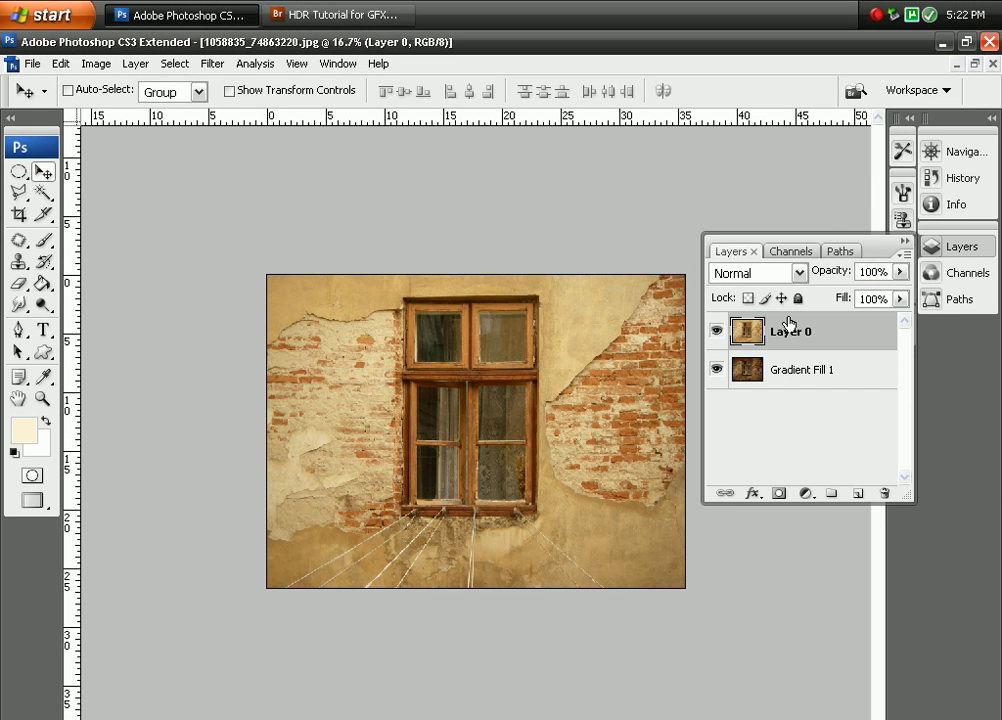
pyautogui.click(737, 268)
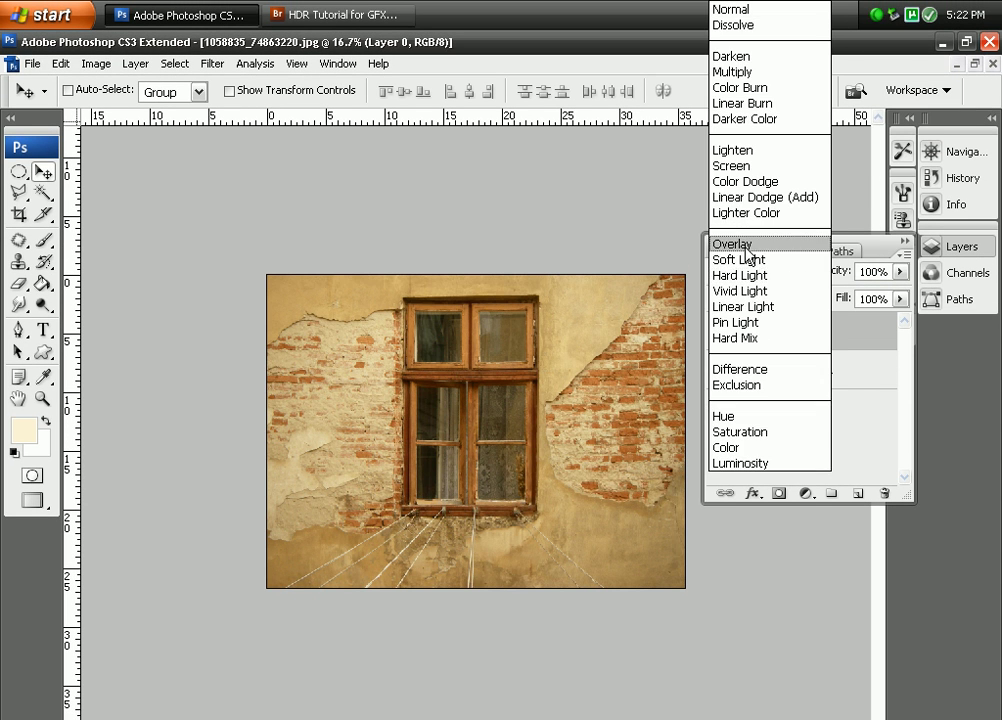
pyautogui.click(743, 260)
pyautogui.click(718, 333)
pyautogui.click(718, 334)
pyautogui.click(717, 334)
pyautogui.click(717, 334)
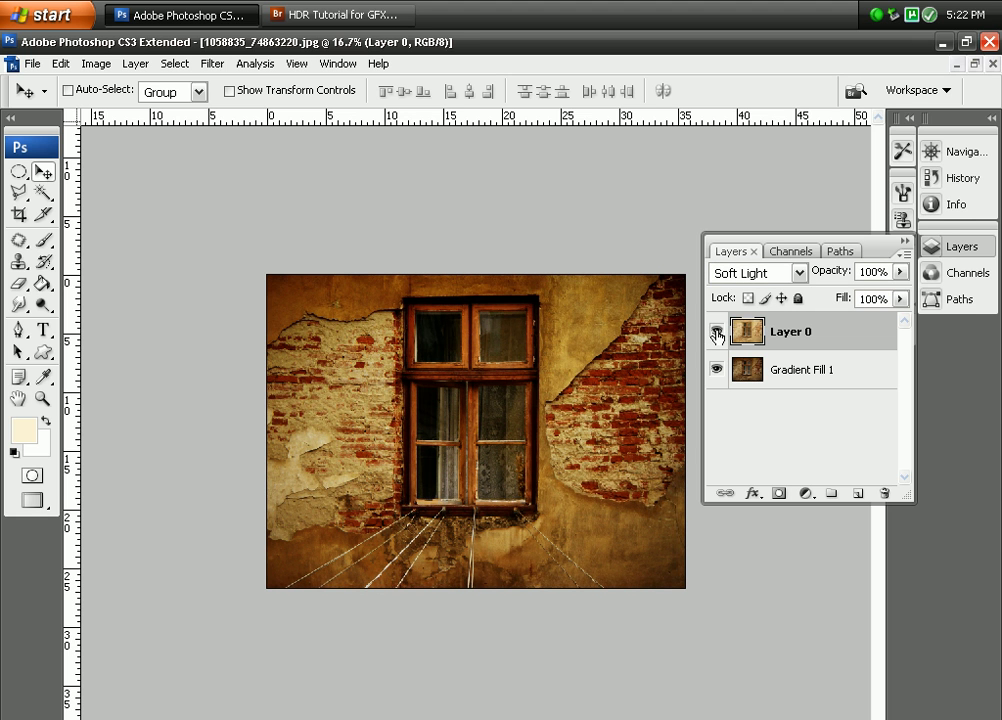
pyautogui.click(718, 333)
pyautogui.click(718, 333)
# Lower Layer 0's opacity to 65% and compare it on and off.
pyautogui.moveTo(838, 278)
pyautogui.mouseDown()
pyautogui.moveTo(613, 282)
pyautogui.moveTo(796, 275)
pyautogui.moveTo(881, 287)
pyautogui.moveTo(801, 278)
pyautogui.moveTo(833, 281)
pyautogui.mouseUp()
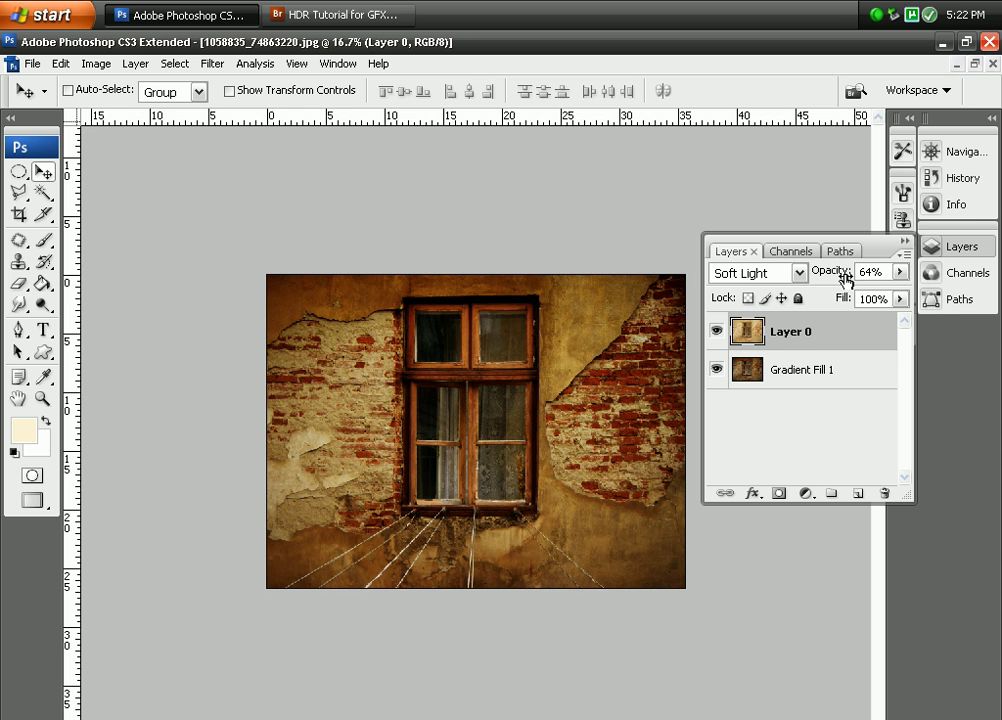
pyautogui.click(717, 332)
pyautogui.click(717, 332)
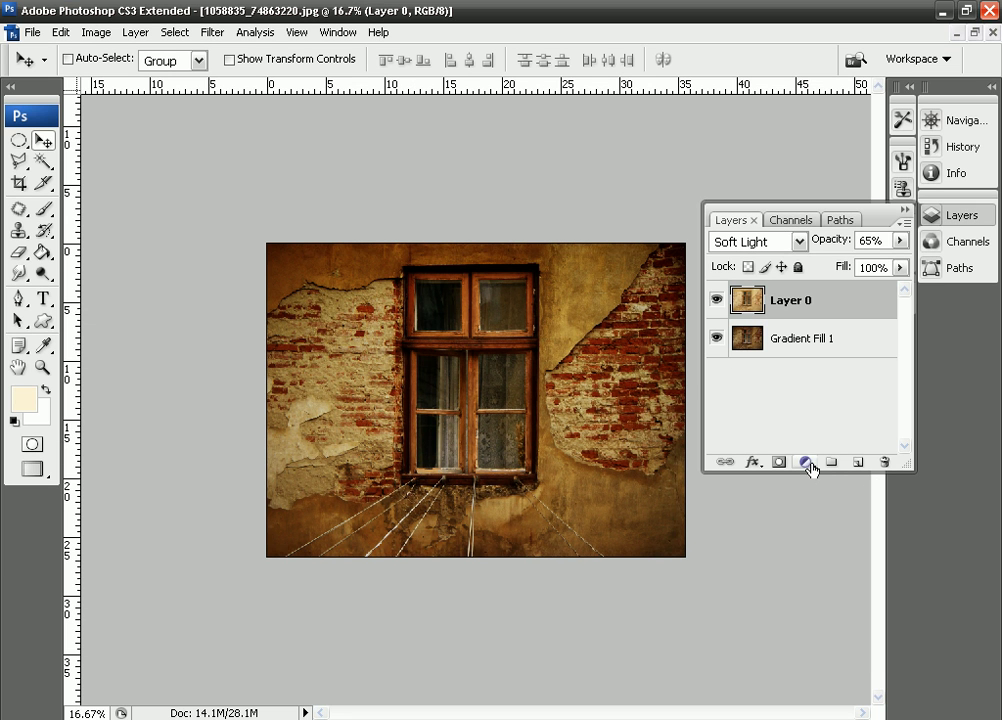
# Add a Hue/Saturation adjustment layer with Saturation +8 and compare it on and off.
pyautogui.click(806, 494)
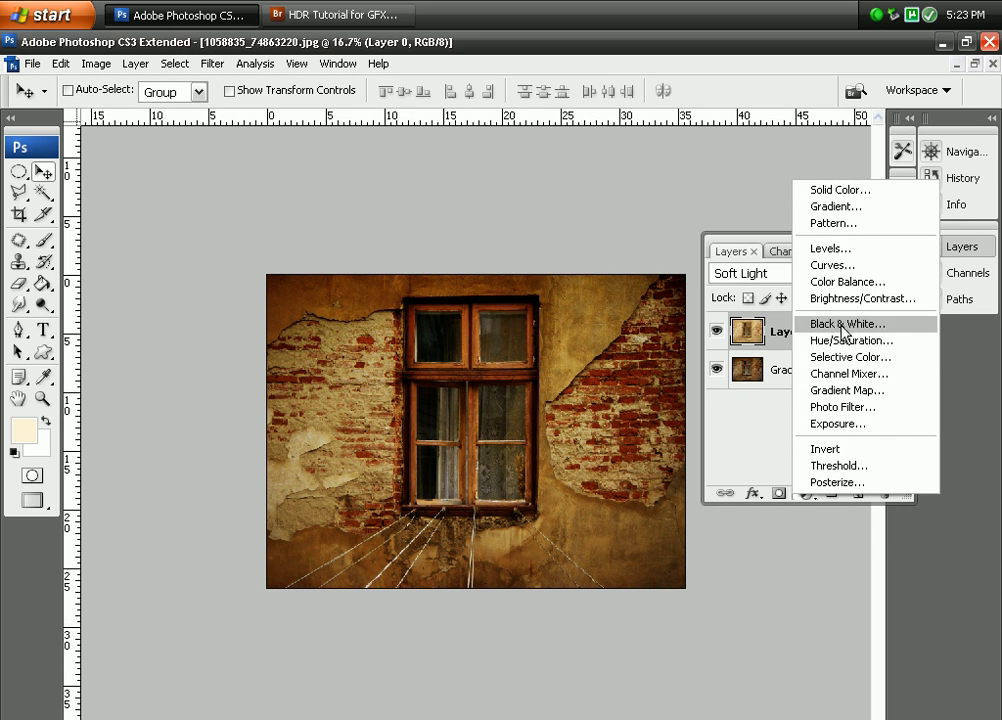
pyautogui.click(843, 341)
pyautogui.moveTo(745, 394); pyautogui.dragTo(753, 370)
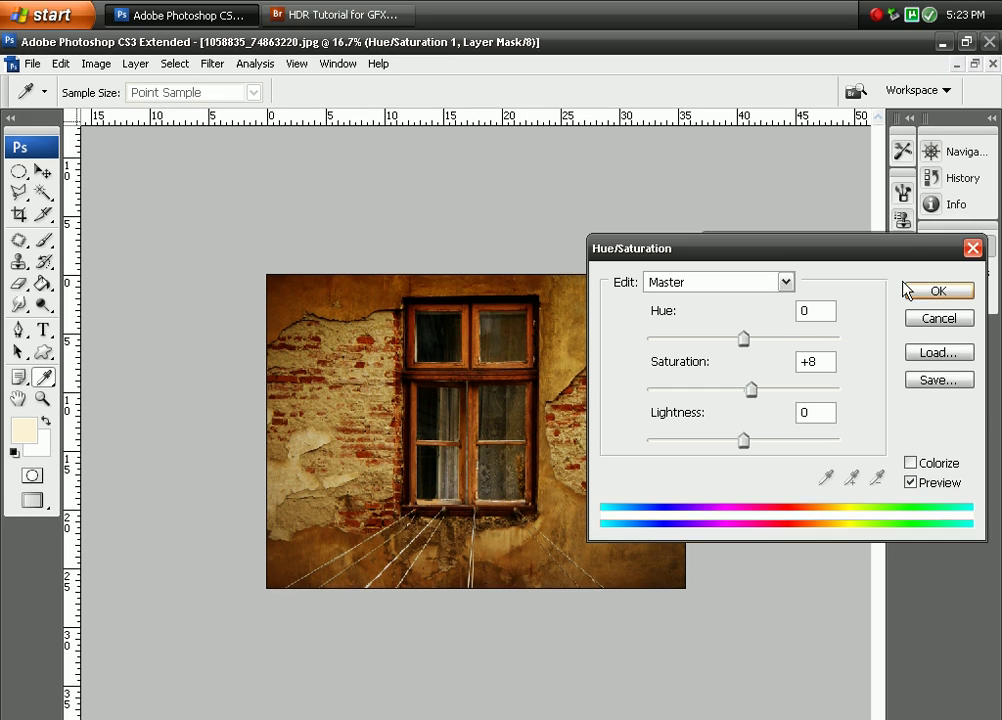
pyautogui.click(912, 258)
pyautogui.click(962, 215)
pyautogui.press('v')
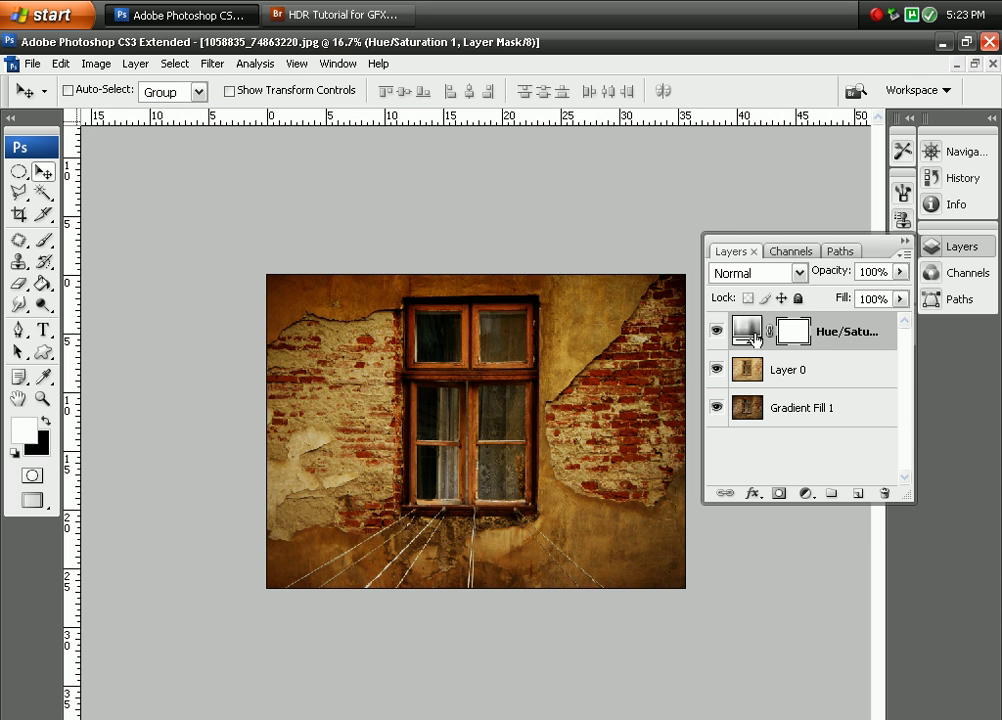
pyautogui.click(716, 332)
pyautogui.click(716, 332)
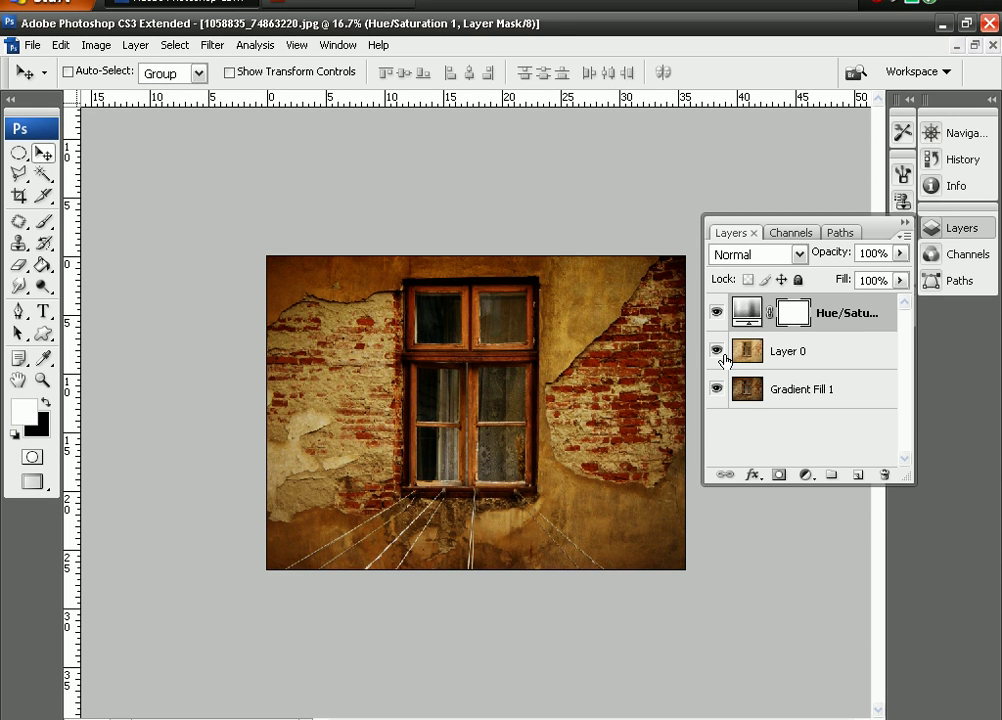
# Set Layer 0 to Soft Light at 65%, duplicate it, and move the copy above Hue/Saturation.
pyautogui.hotkey('ctrl', '+')
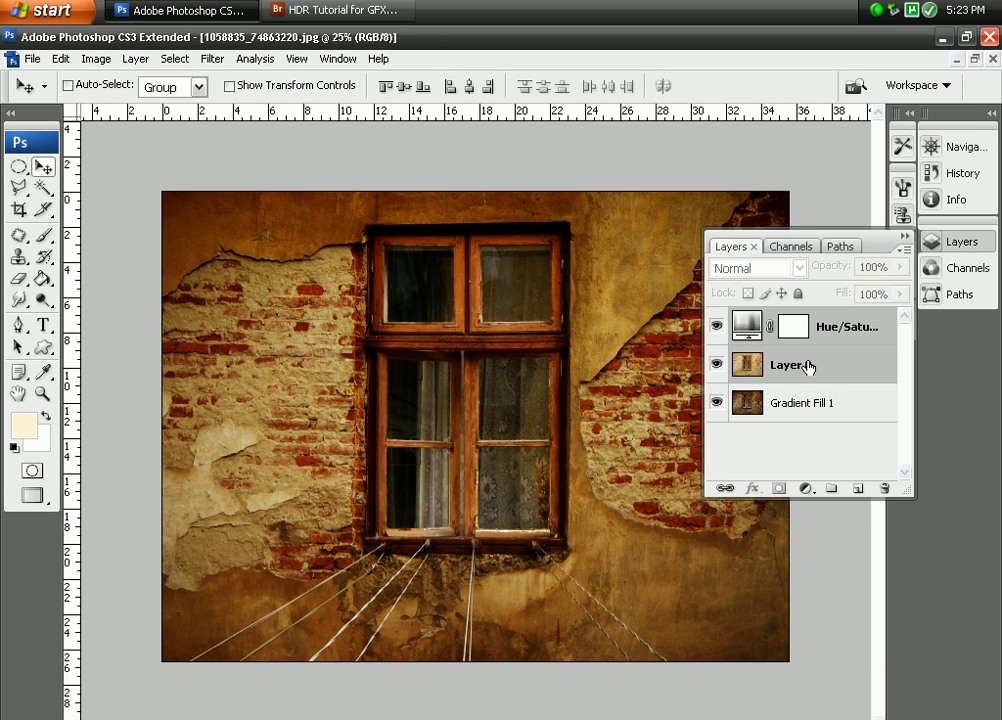
pyautogui.click(806, 345)
pyautogui.hotkey('shift', 'alt', 'f')
pyautogui.press('6')
pyautogui.press('5')
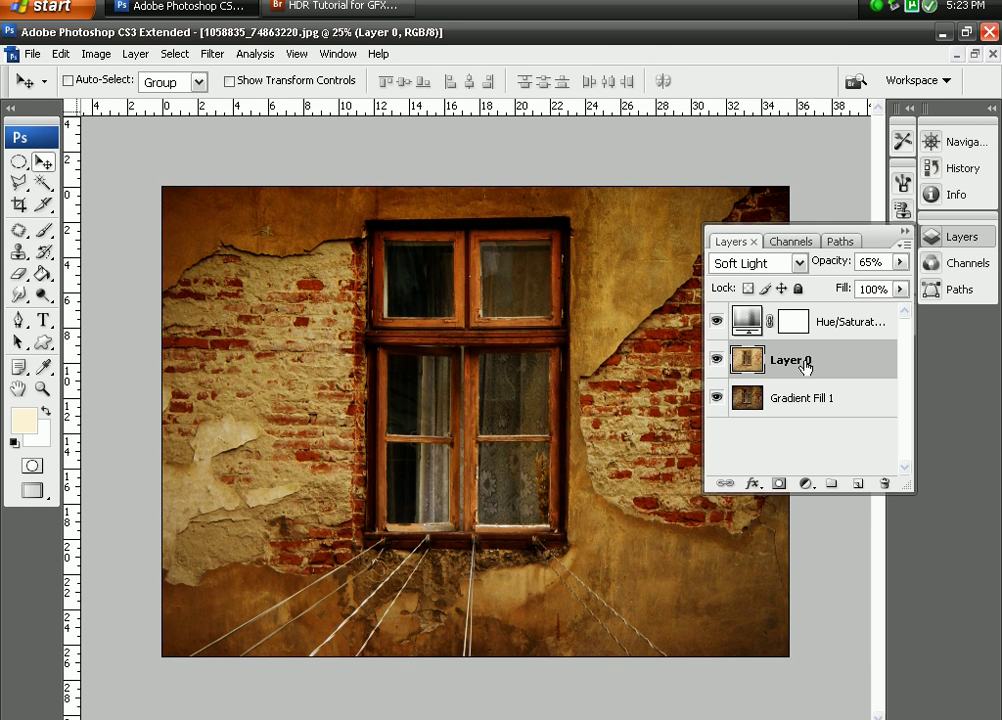
pyautogui.hotkey('ctrl', 'j')
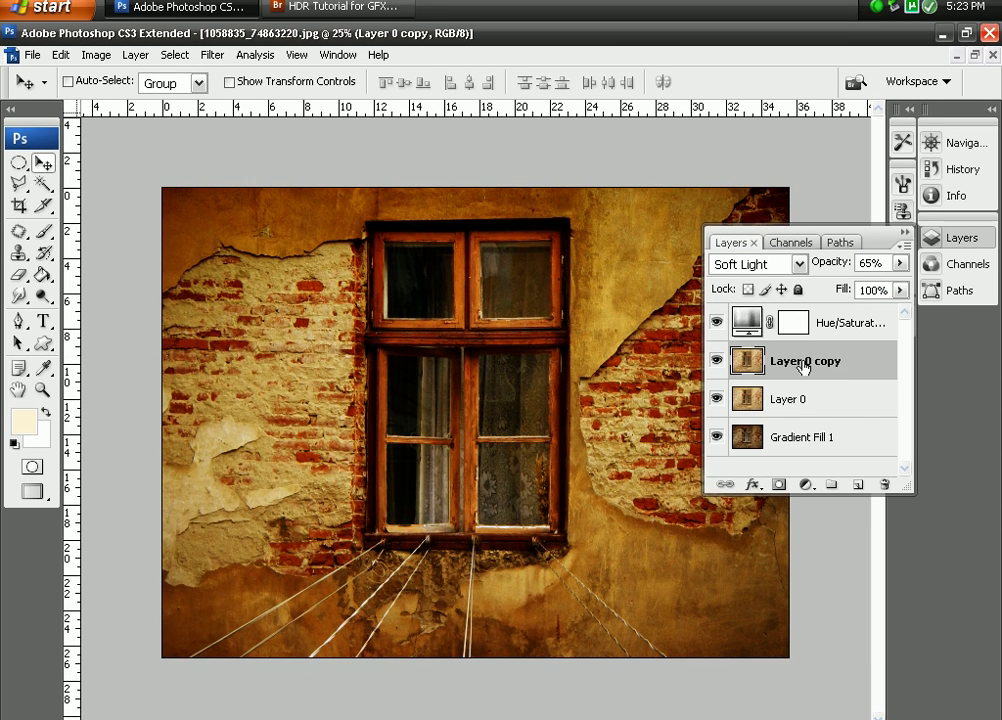
pyautogui.moveTo(805, 362)
pyautogui.mouseDown()
pyautogui.moveTo(842, 306)
pyautogui.moveTo(816, 342)
pyautogui.mouseUp()
pyautogui.click(716, 331)
pyautogui.click(834, 367)
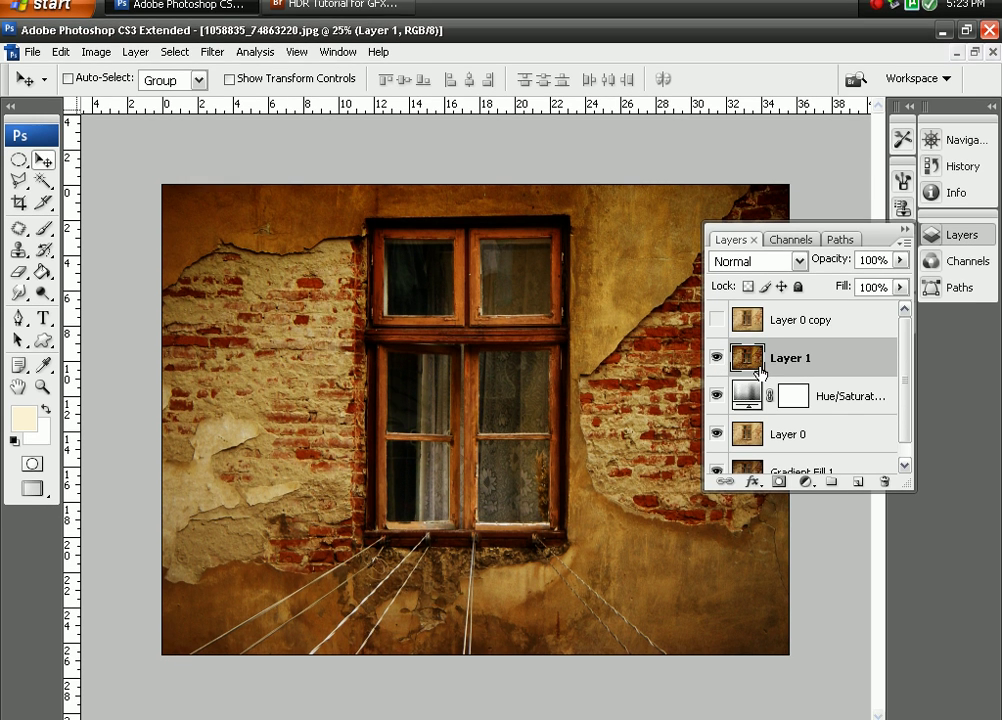
pyautogui.scroll(-1, 757, 400)
pyautogui.scroll(1, 716, 395)
# Reset Layer 0 copy to Normal at 100%, desaturate it, and blend it in Soft Light.
pyautogui.click(716, 330)
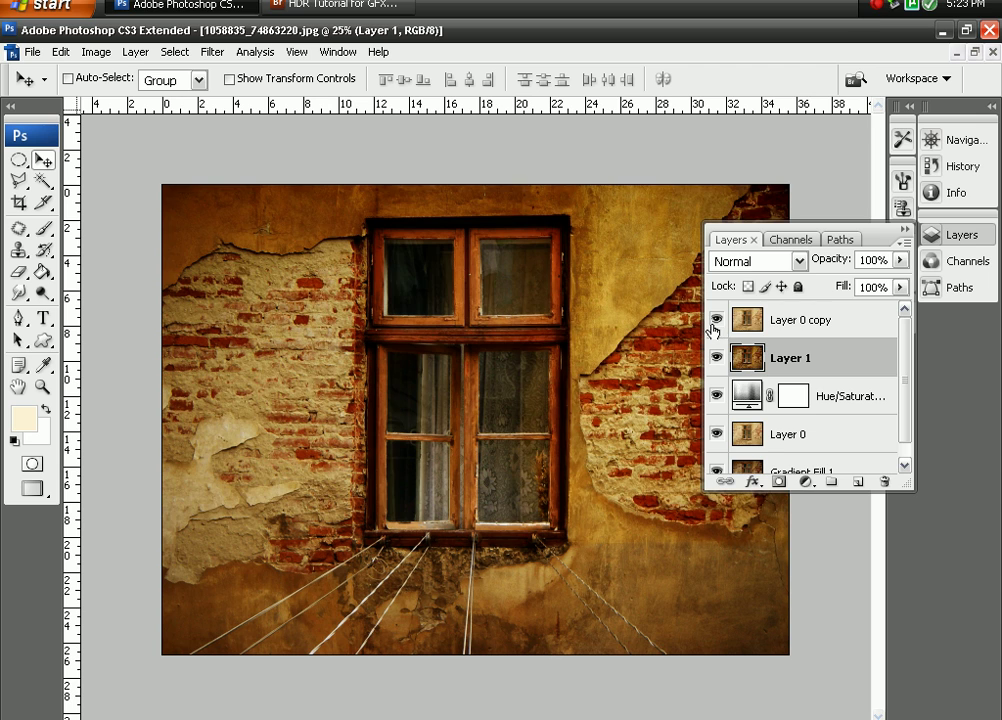
pyautogui.click(810, 328)
pyautogui.click(757, 261)
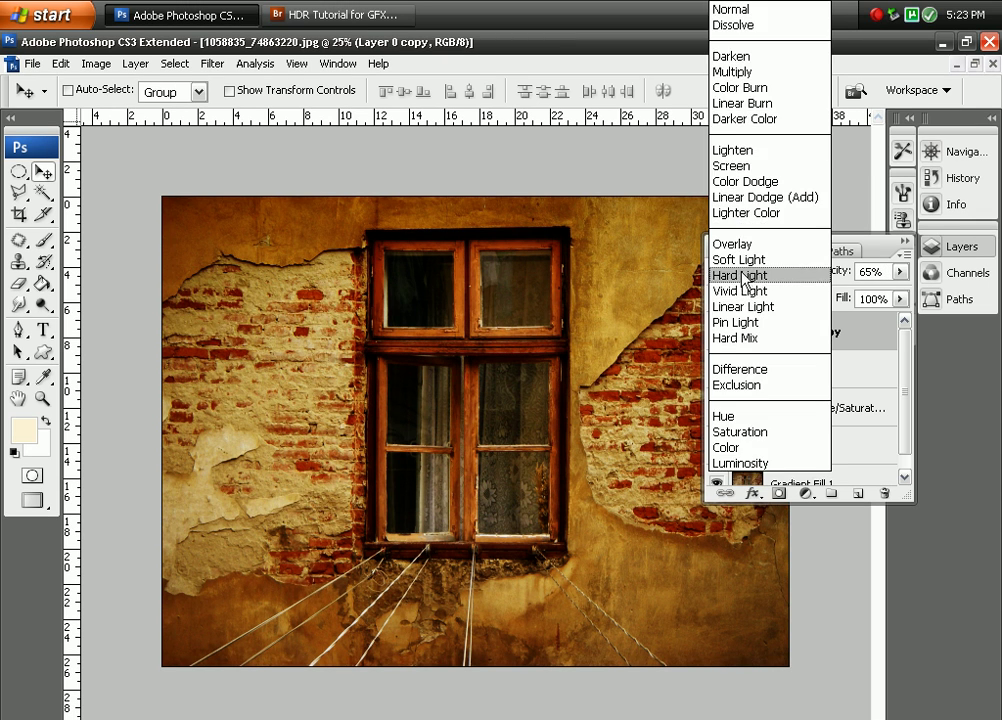
pyautogui.click(731, 10)
pyautogui.press('0')
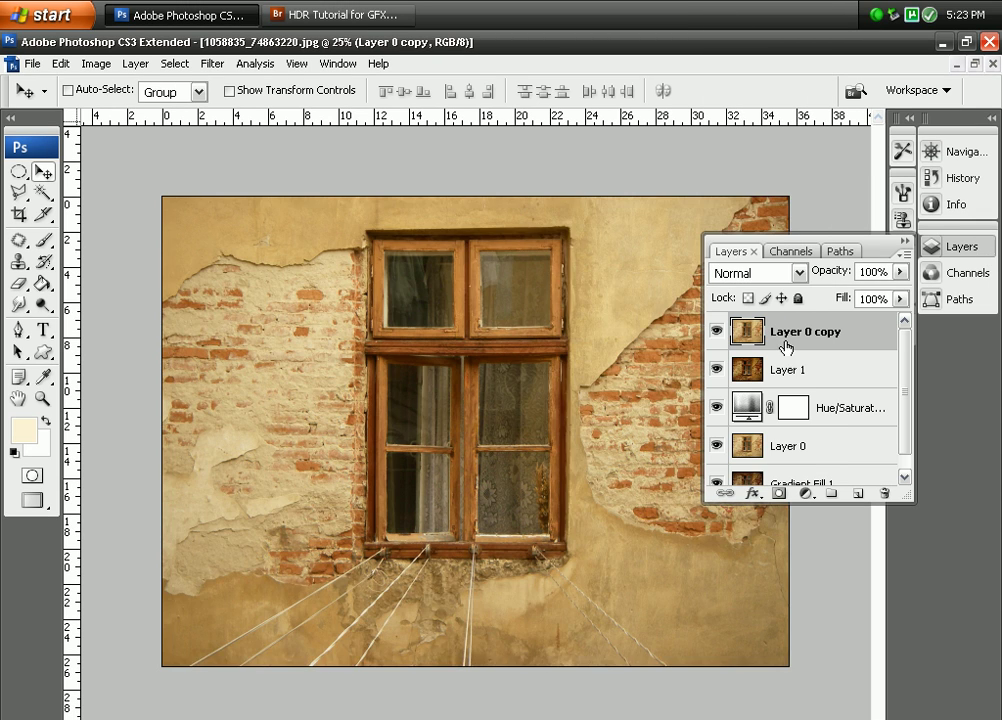
pyautogui.hotkey('ctrl', 'shift', 'u')
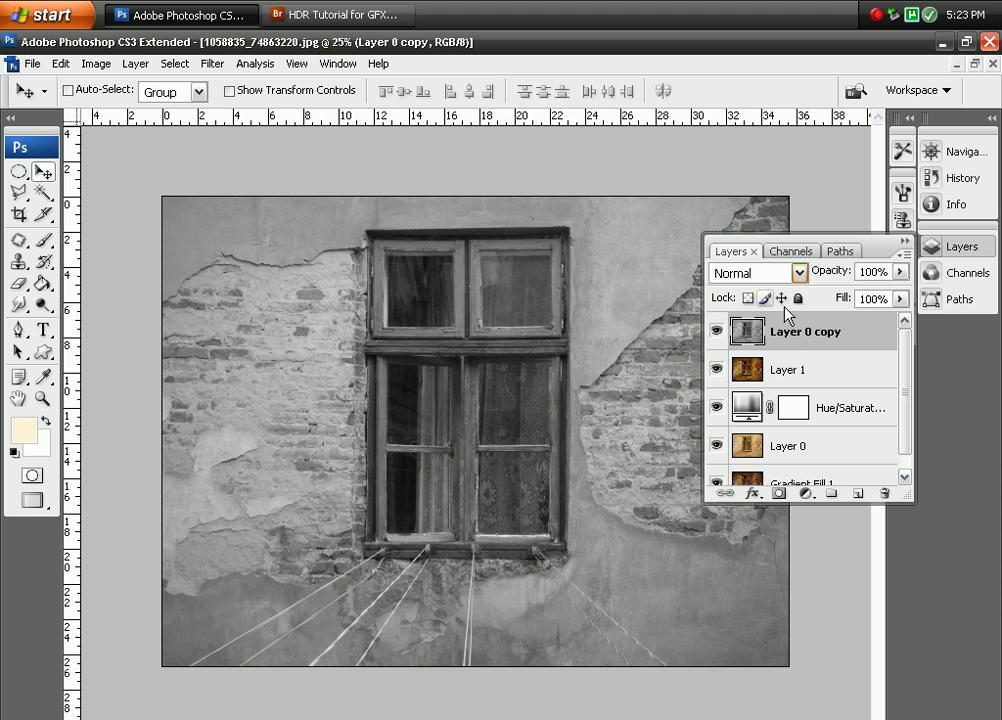
pyautogui.click(750, 273)
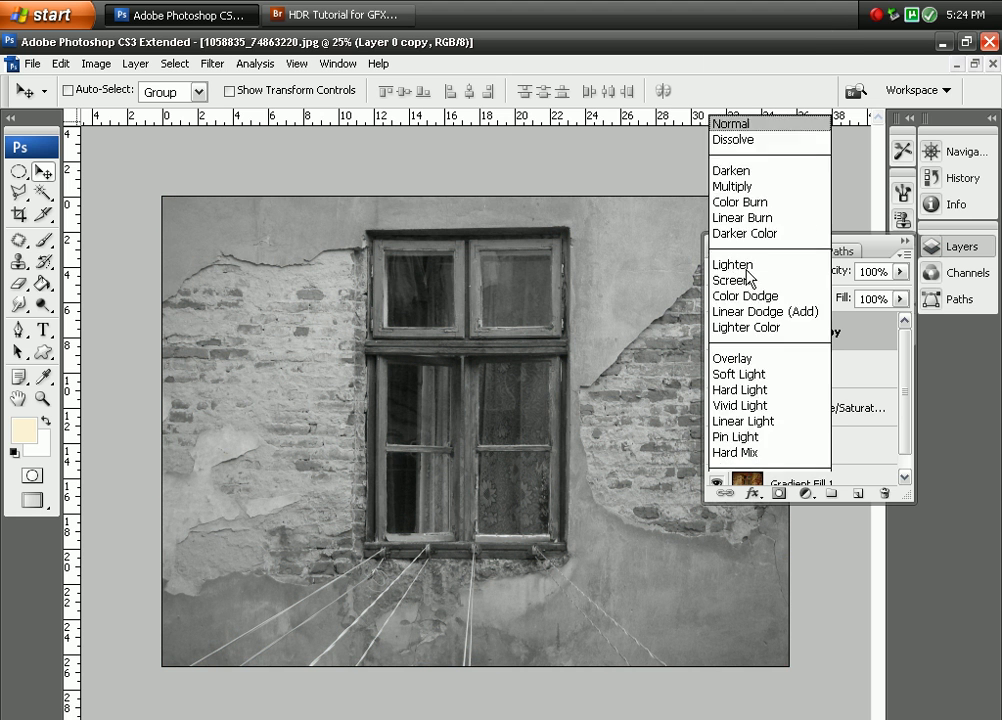
pyautogui.click(752, 257)
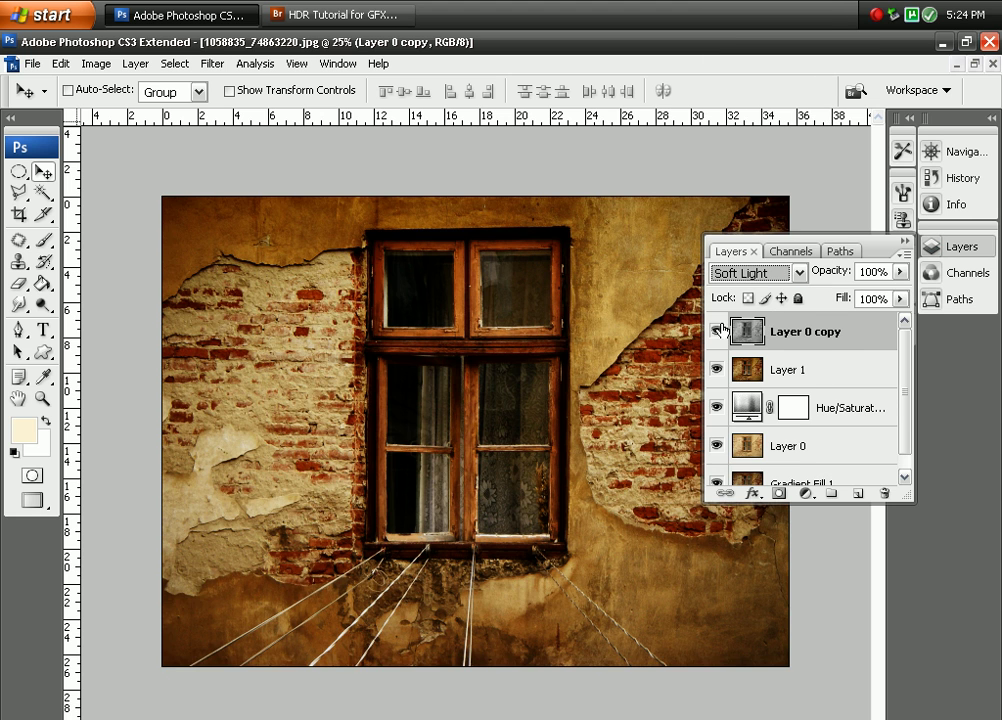
pyautogui.click(716, 333)
pyautogui.click(718, 337)
pyautogui.click(717, 334)
pyautogui.click(717, 334)
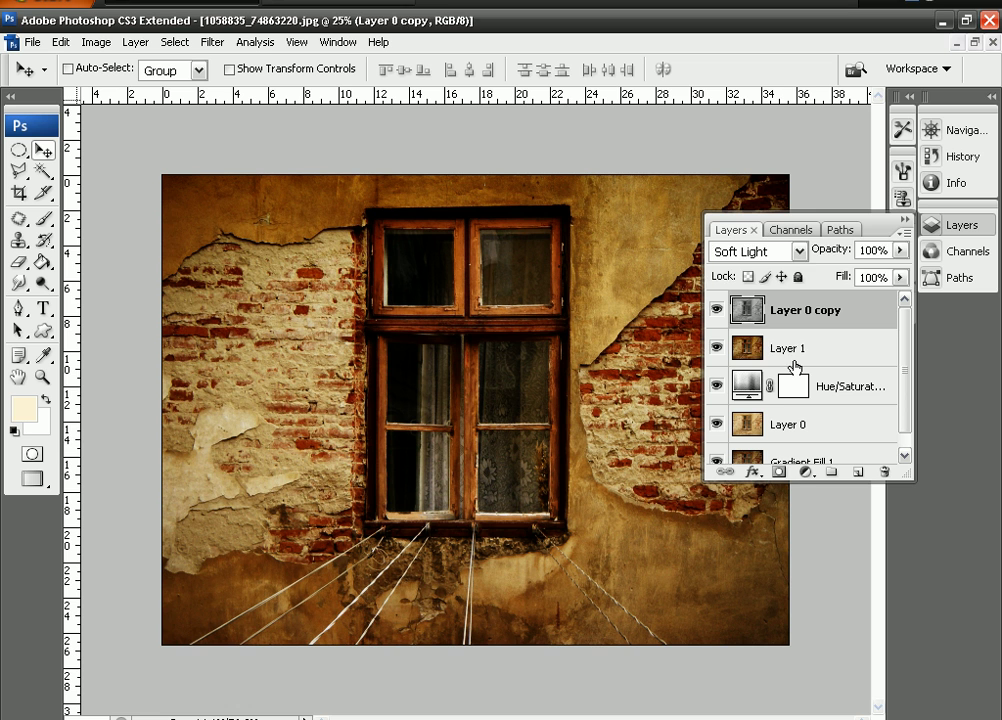
# Flatten all layers into one image and duplicate it as Layer 1.
pyautogui.keyDown('shift'); pyautogui.click(792, 384); pyautogui.keyUp('shift')
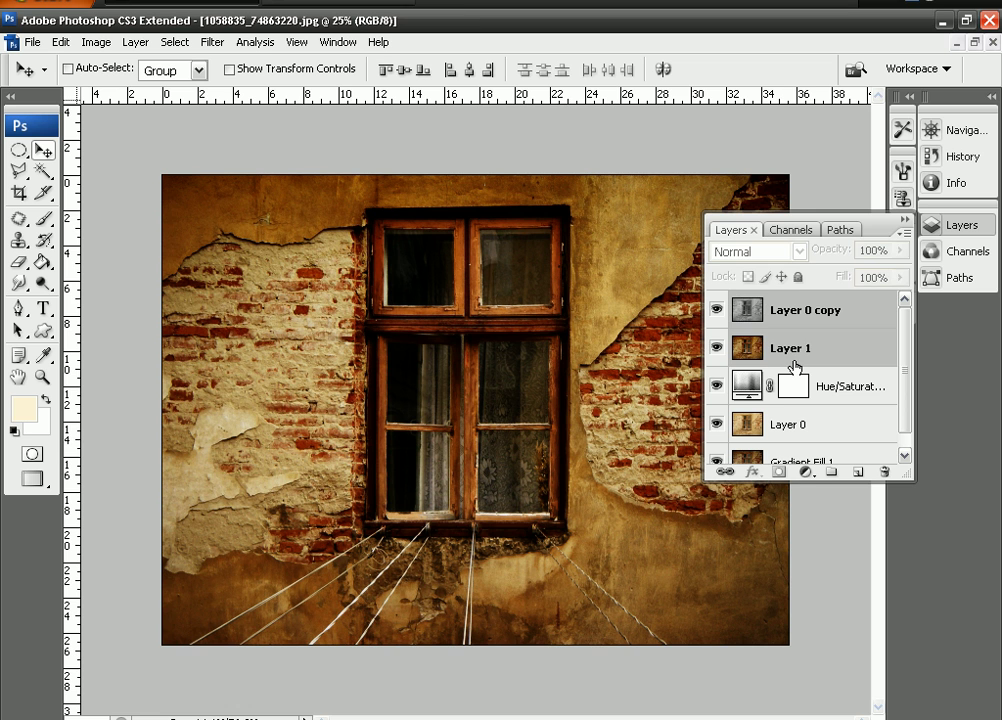
pyautogui.click(840, 310)
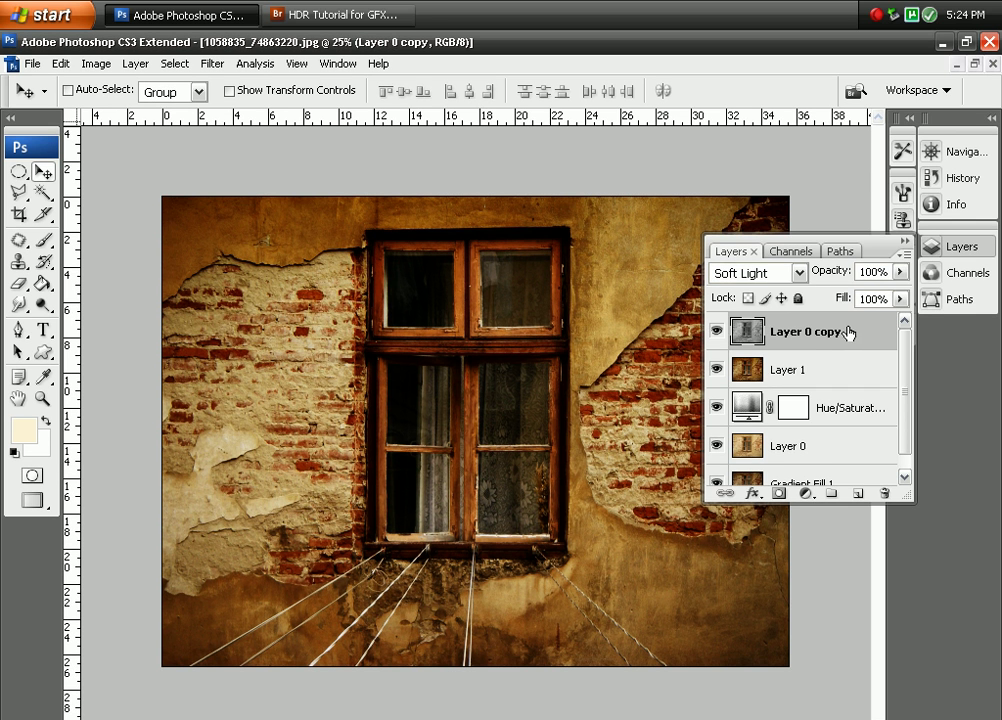
pyautogui.click(905, 232)
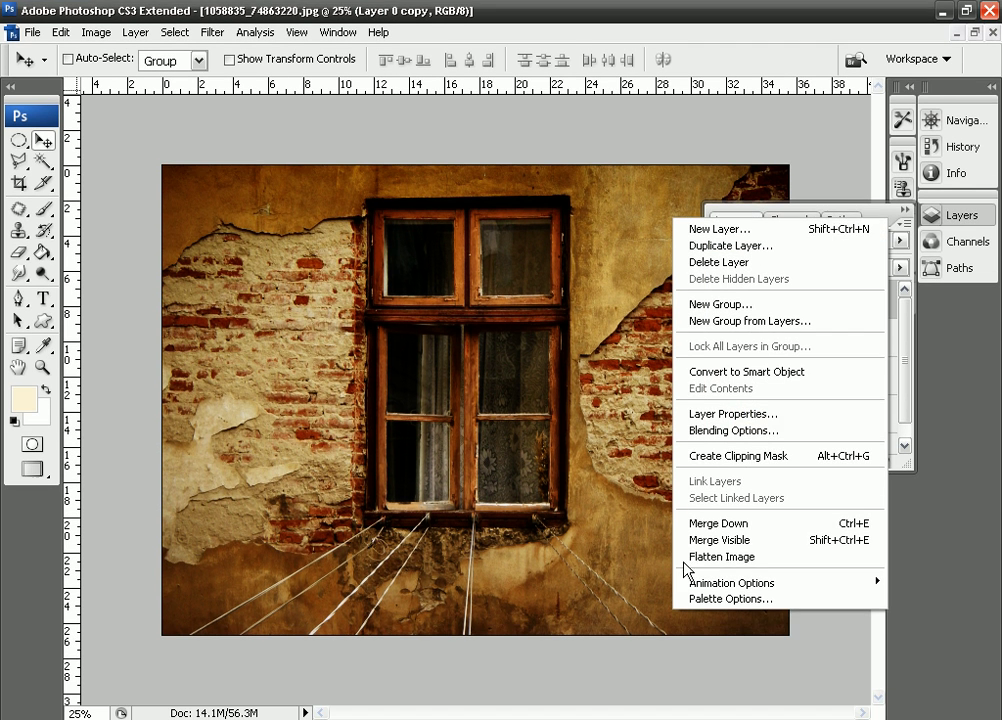
pyautogui.click(705, 556)
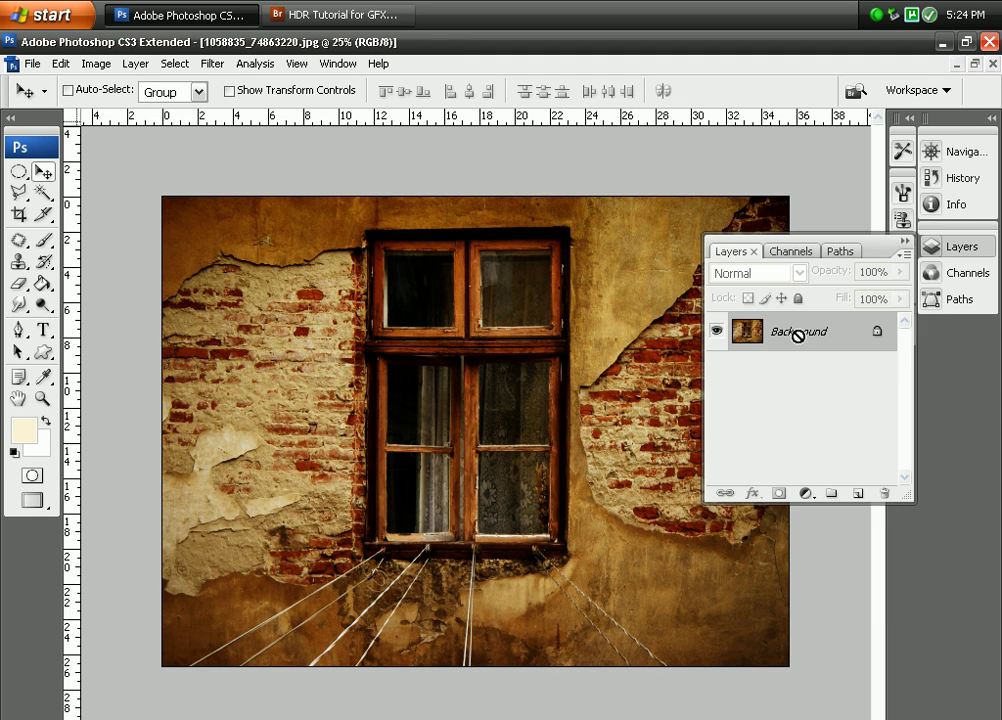
pyautogui.hotkey('ctrl', 'j')
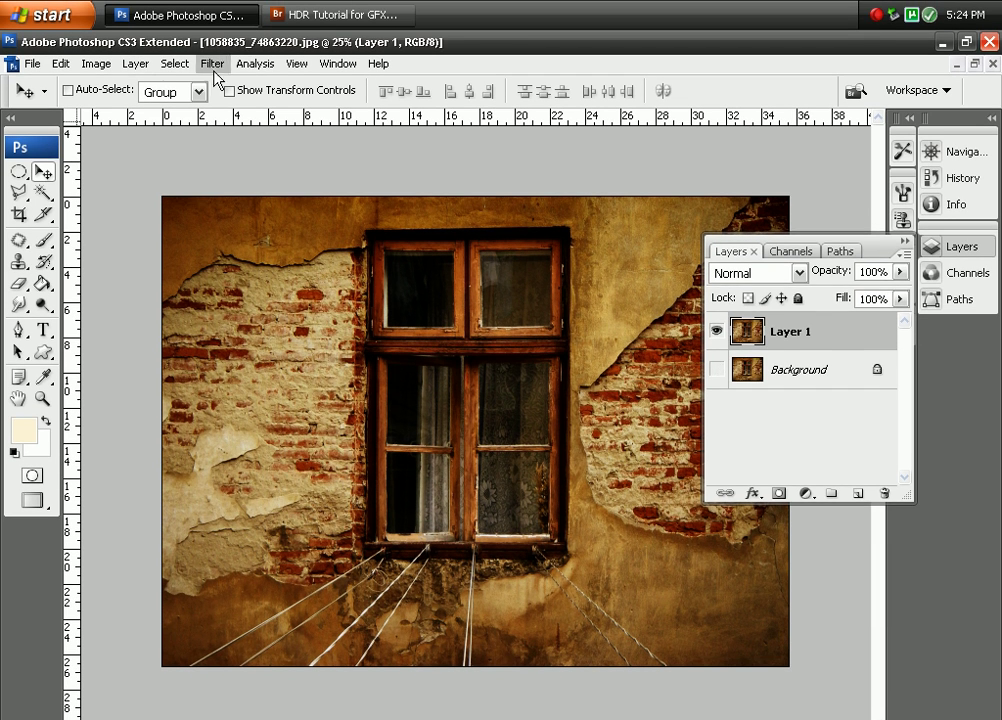
pyautogui.press('F7')
# Open Unsharp Mask and set the Amount to 500%.
pyautogui.click(212, 63)
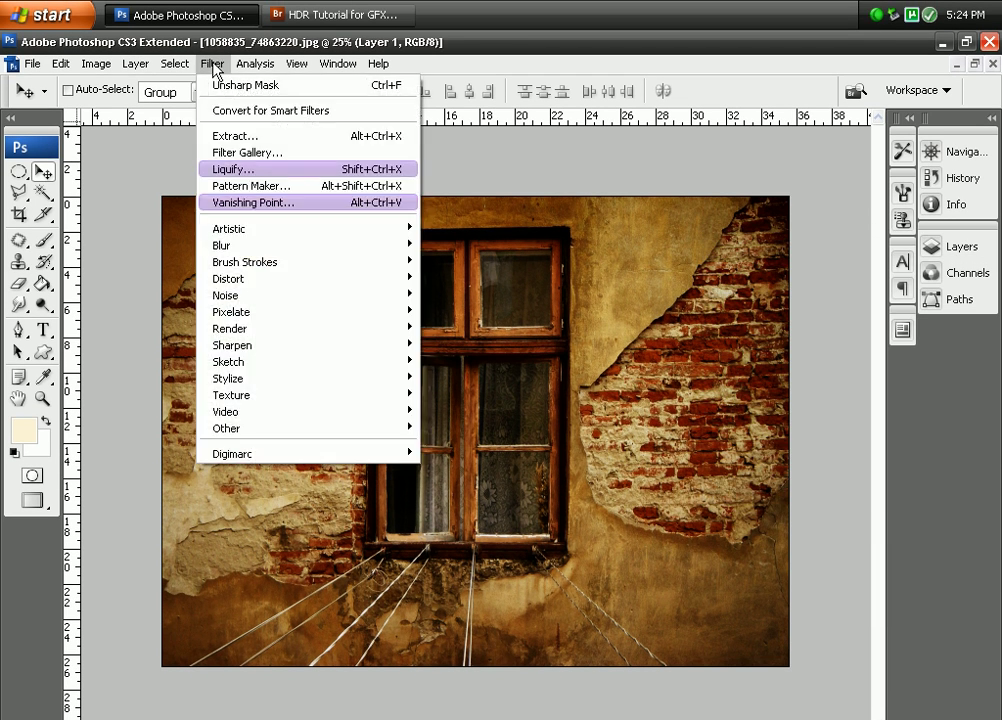
pyautogui.moveTo(256, 347)
pyautogui.click(450, 410)
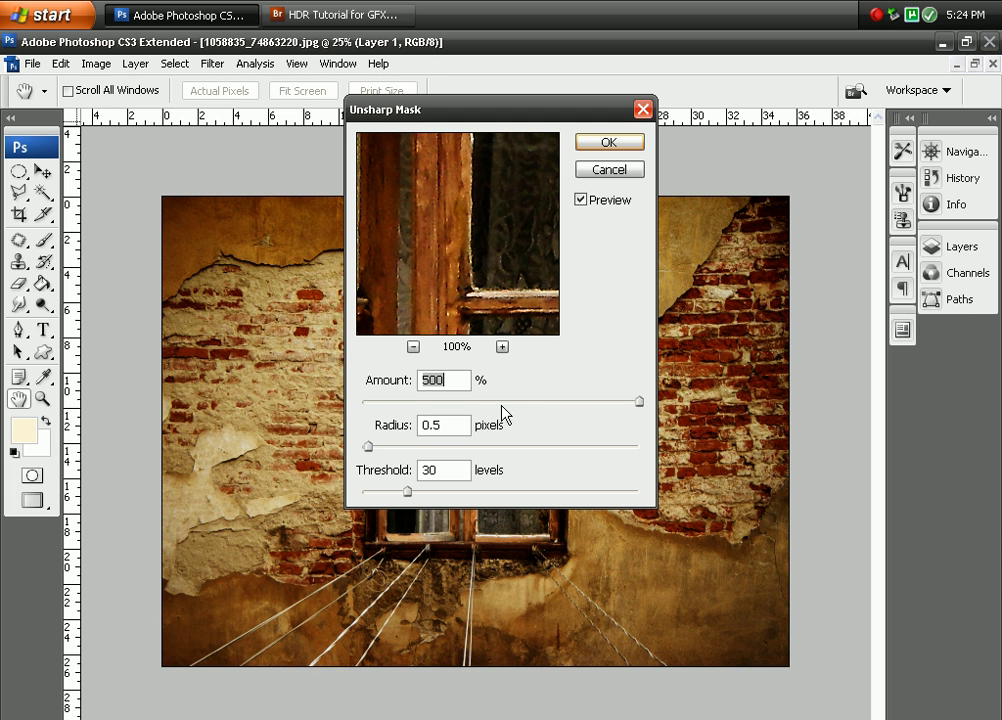
pyautogui.click(958, 250)
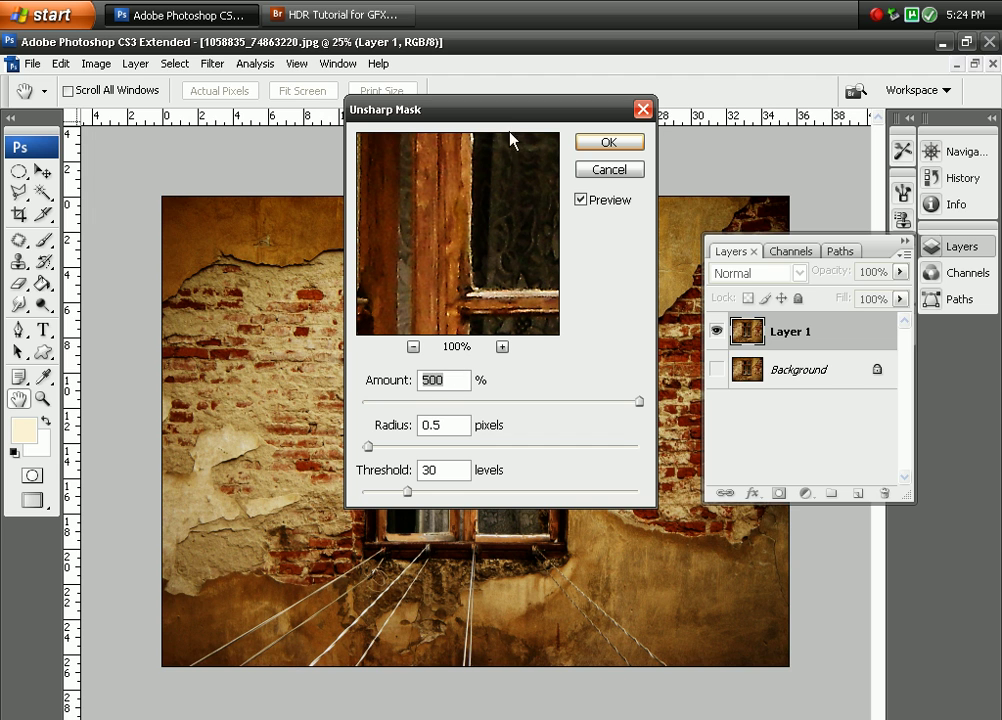
pyautogui.click(494, 119)
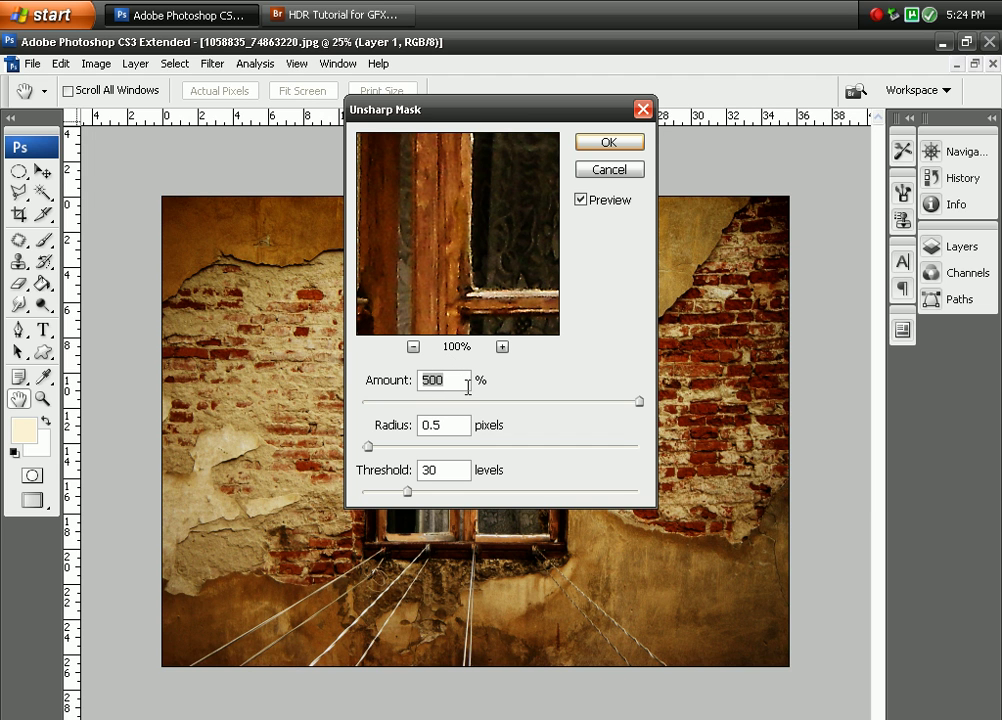
pyautogui.write('250')
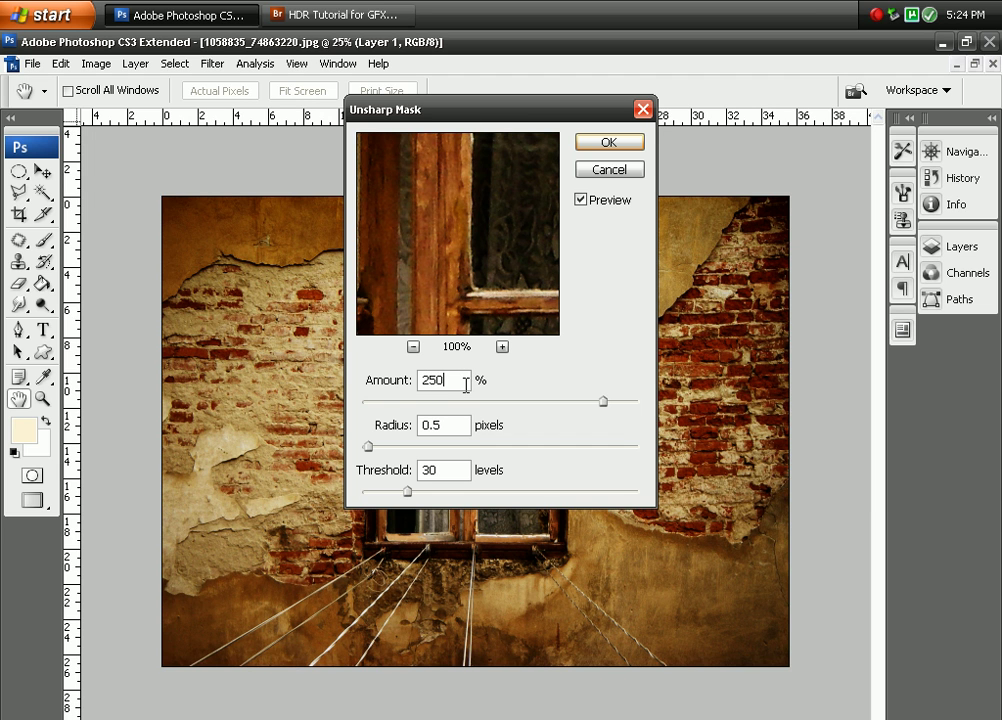
pyautogui.press('Tab')
pyautogui.moveTo(510, 112); pyautogui.dragTo(835, 165)
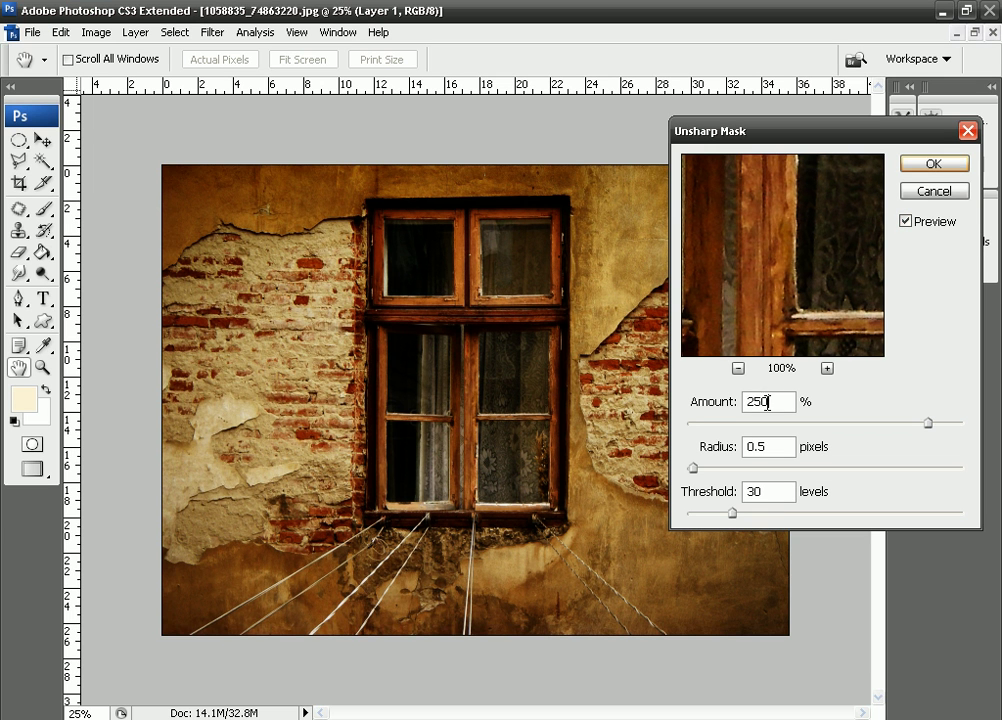
pyautogui.hotkey('shift', 'Tab')
pyautogui.write('500')
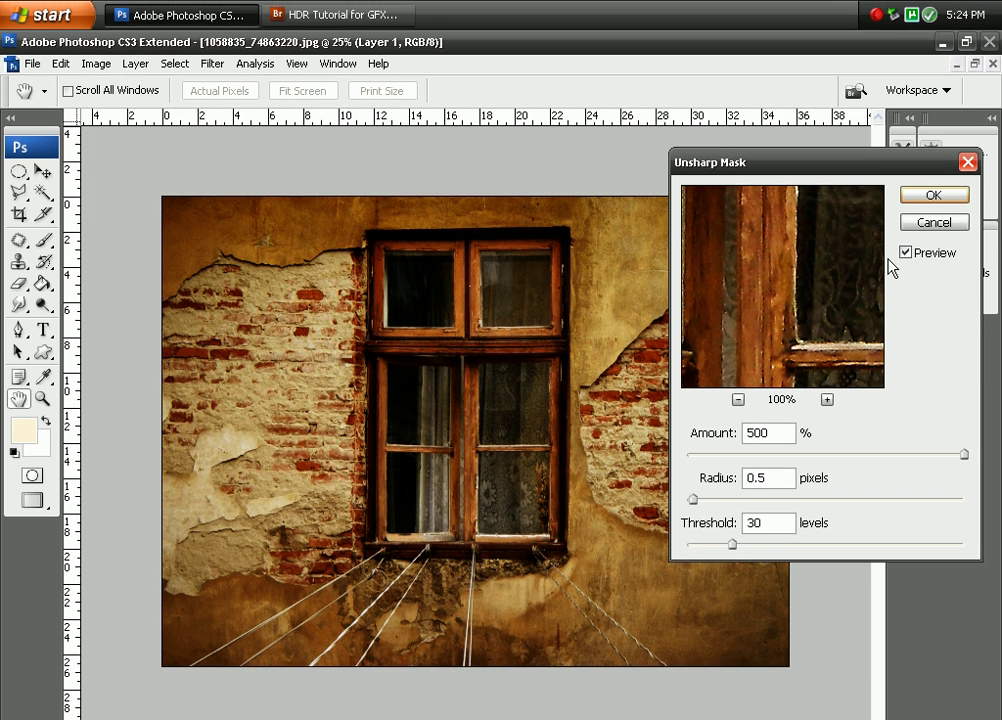
pyautogui.write('0')
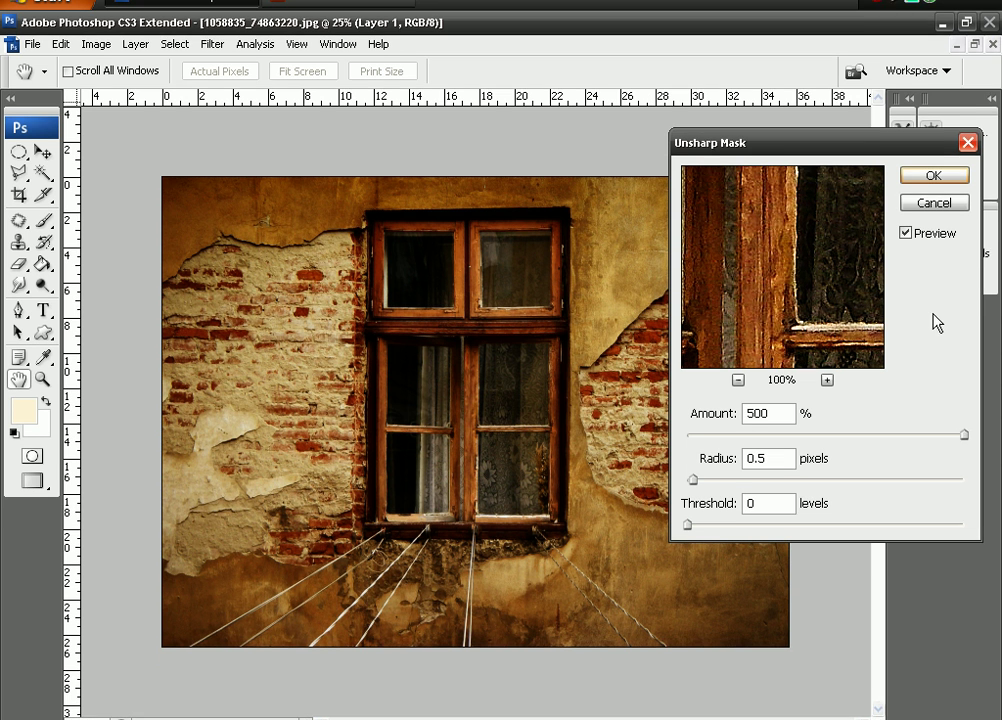
# Compare the sharpening preview on and off, inspecting the brick and plaster areas.
pyautogui.click(925, 234)
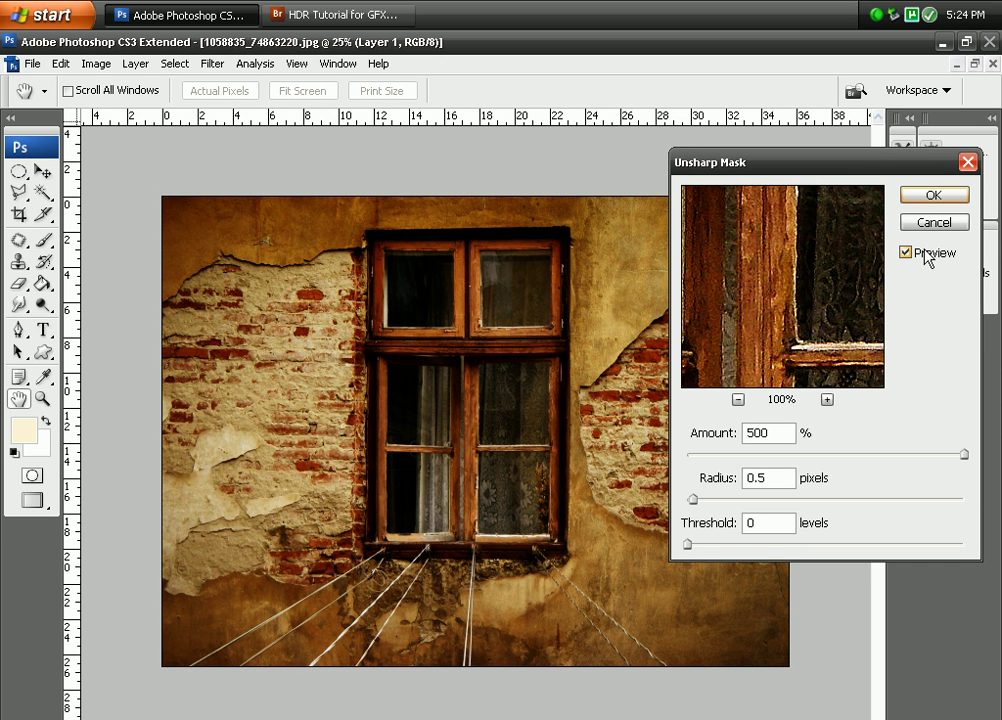
pyautogui.moveTo(876, 162); pyautogui.dragTo(723, 176)
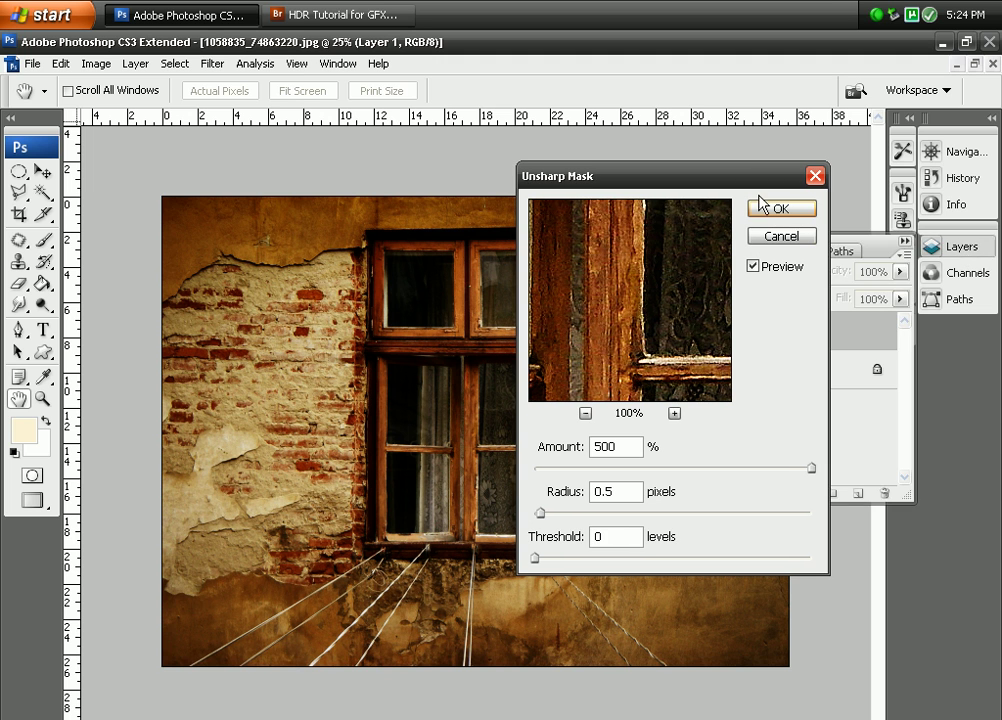
pyautogui.moveTo(706, 184); pyautogui.dragTo(804, 212)
pyautogui.click(851, 292)
pyautogui.moveTo(783, 264); pyautogui.dragTo(731, 253)
pyautogui.moveTo(650, 280); pyautogui.dragTo(738, 358)
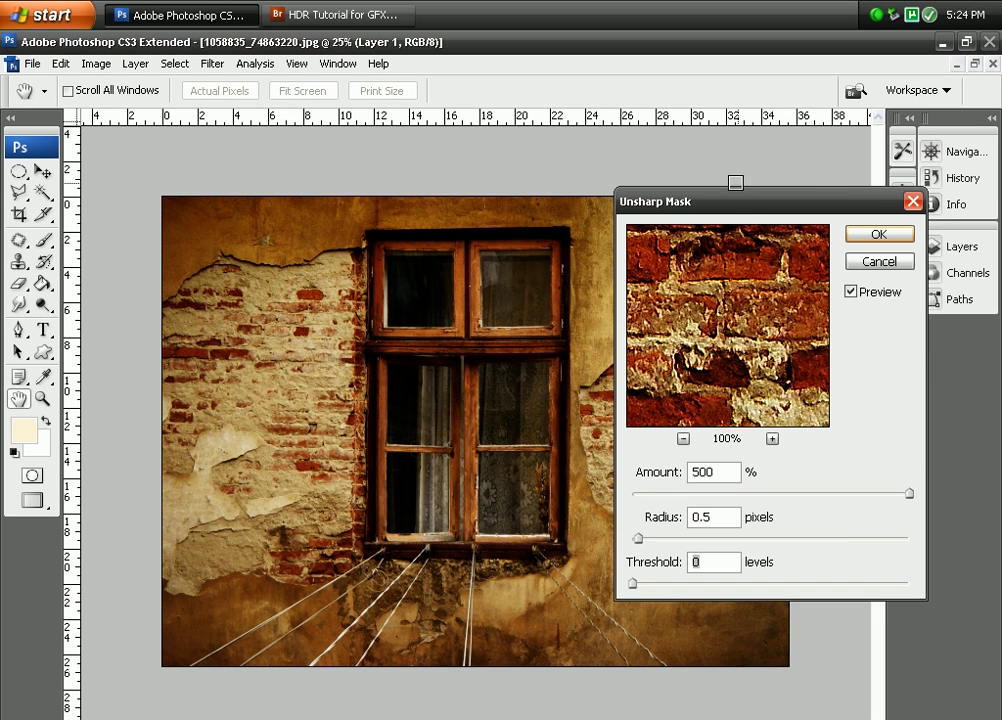
pyautogui.moveTo(738, 192); pyautogui.dragTo(852, 193)
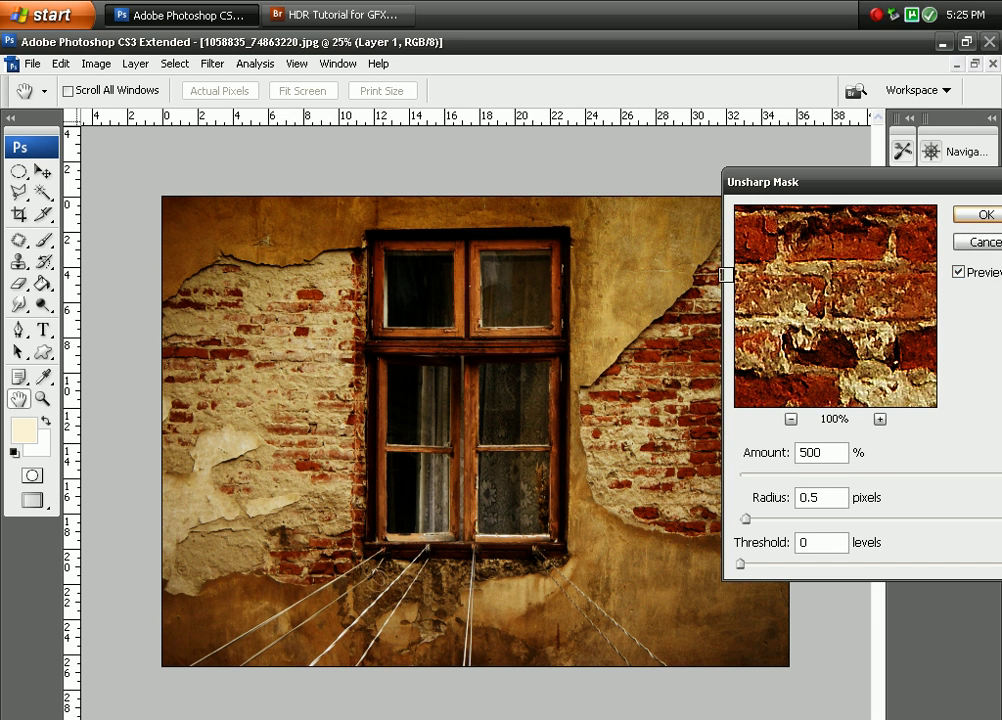
pyautogui.click(671, 278)
pyautogui.moveTo(861, 291); pyautogui.dragTo(798, 334)
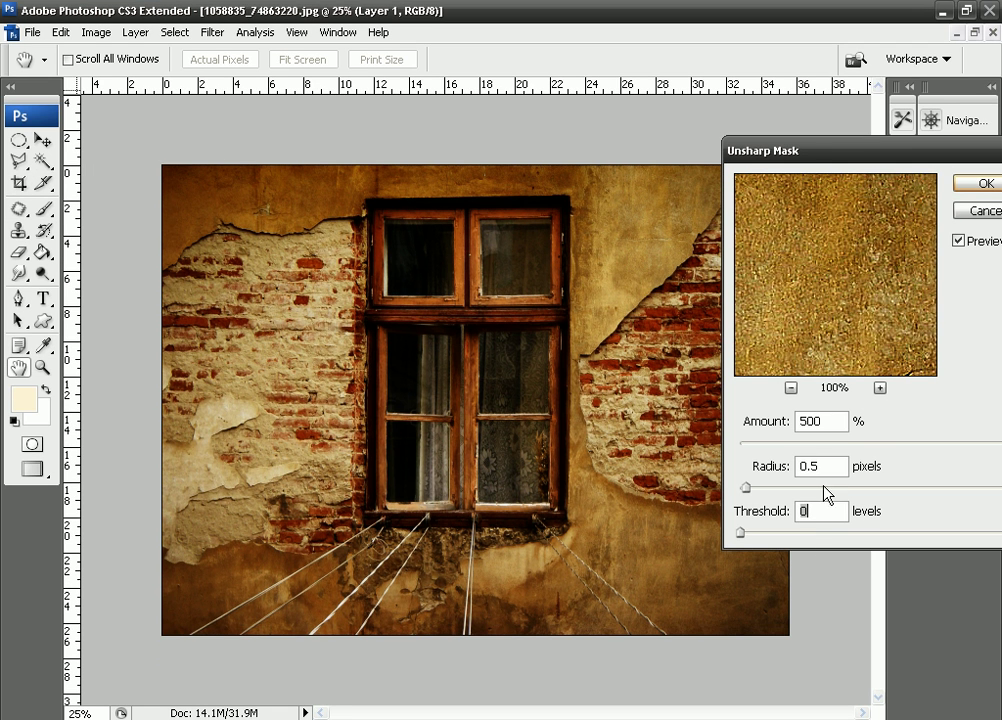
# Set the Unsharp Mask Threshold to 15 levels.
pyautogui.write('20')
pyautogui.press('BackSpace')
pyautogui.press('BackSpace')
pyautogui.write('15')
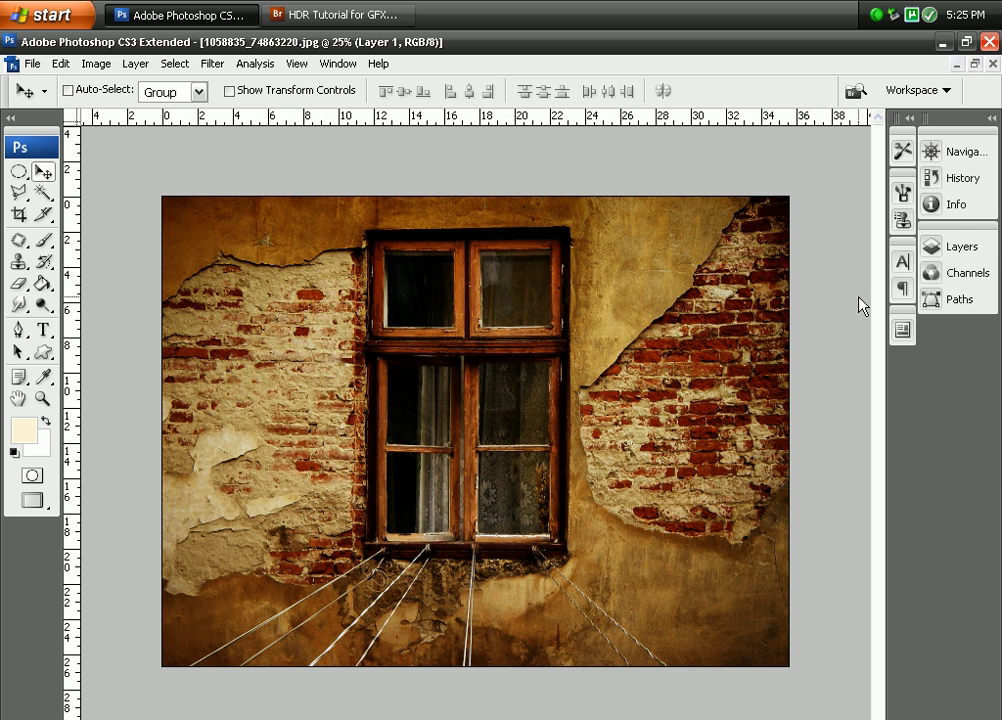
pyautogui.click(960, 250)
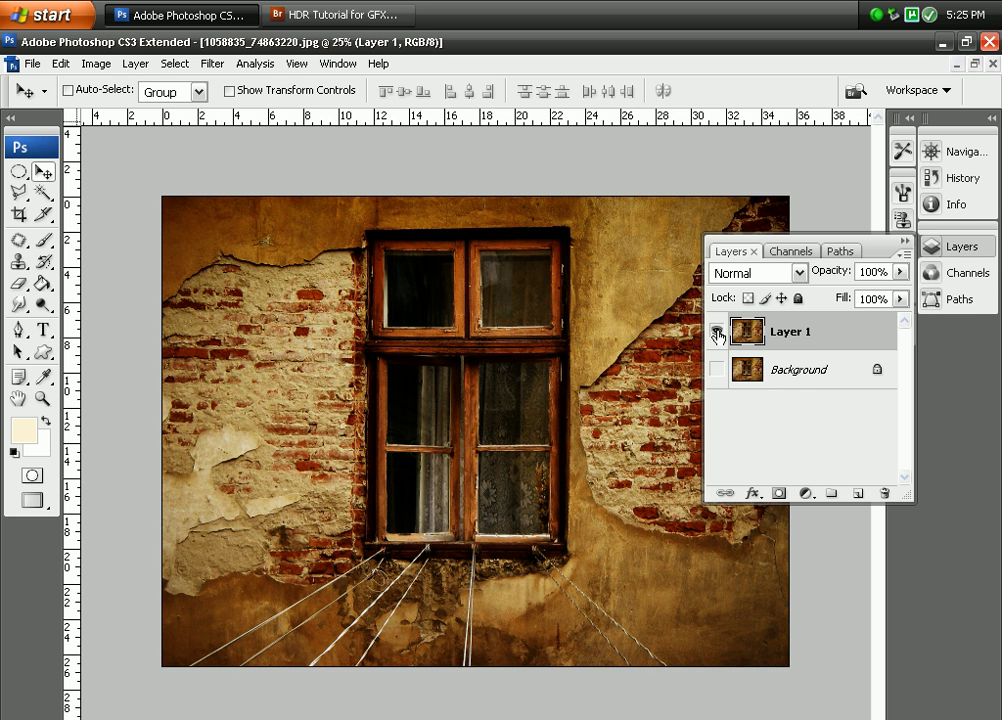
pyautogui.click(717, 336)
pyautogui.click(984, 251)
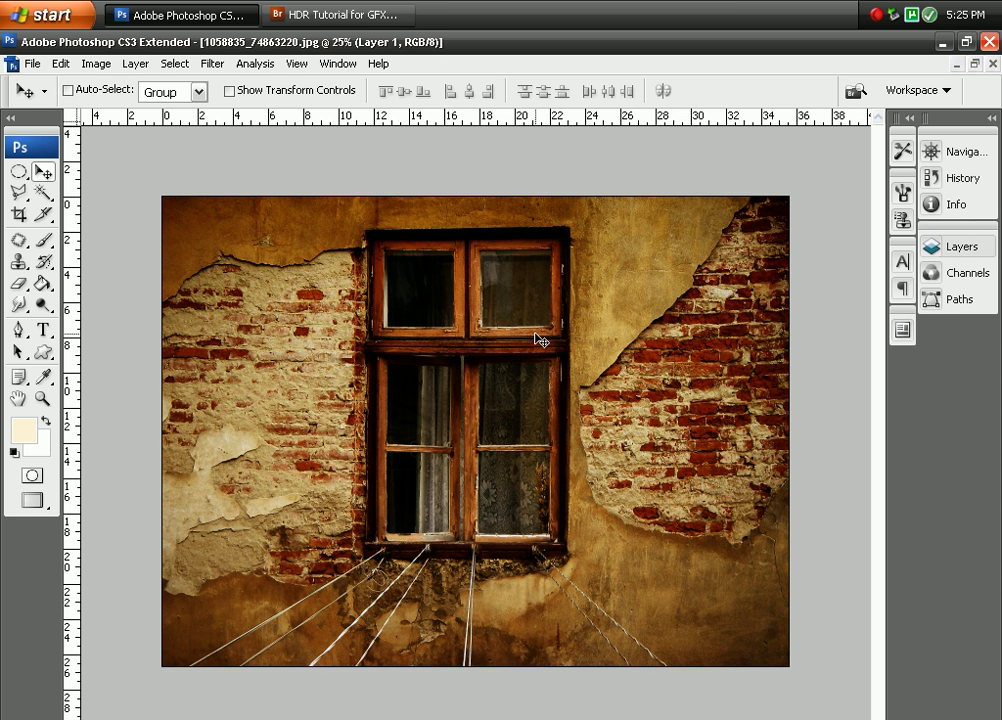
pyautogui.scroll(3, 555, 330)
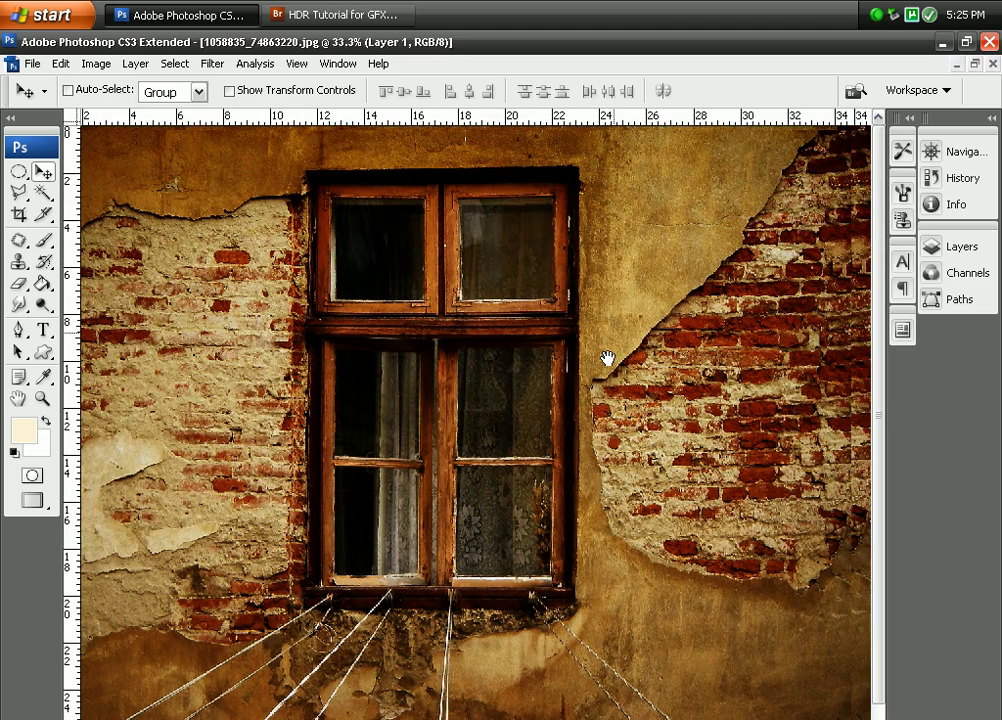
pyautogui.moveTo(676, 275); pyautogui.dragTo(765, 137)
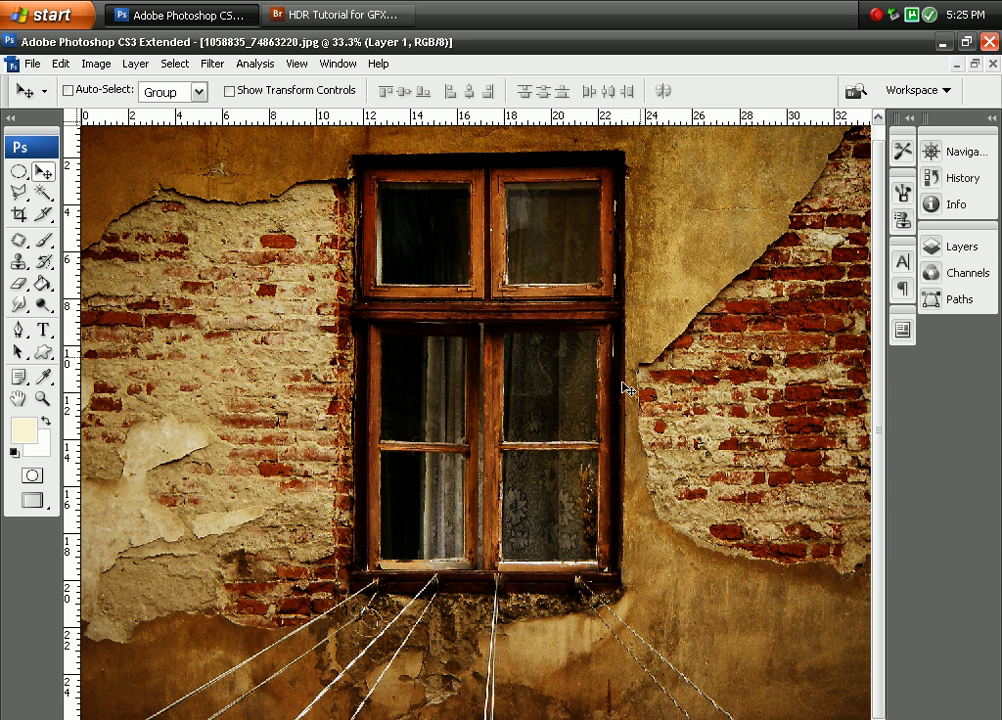
pyautogui.click(955, 247)
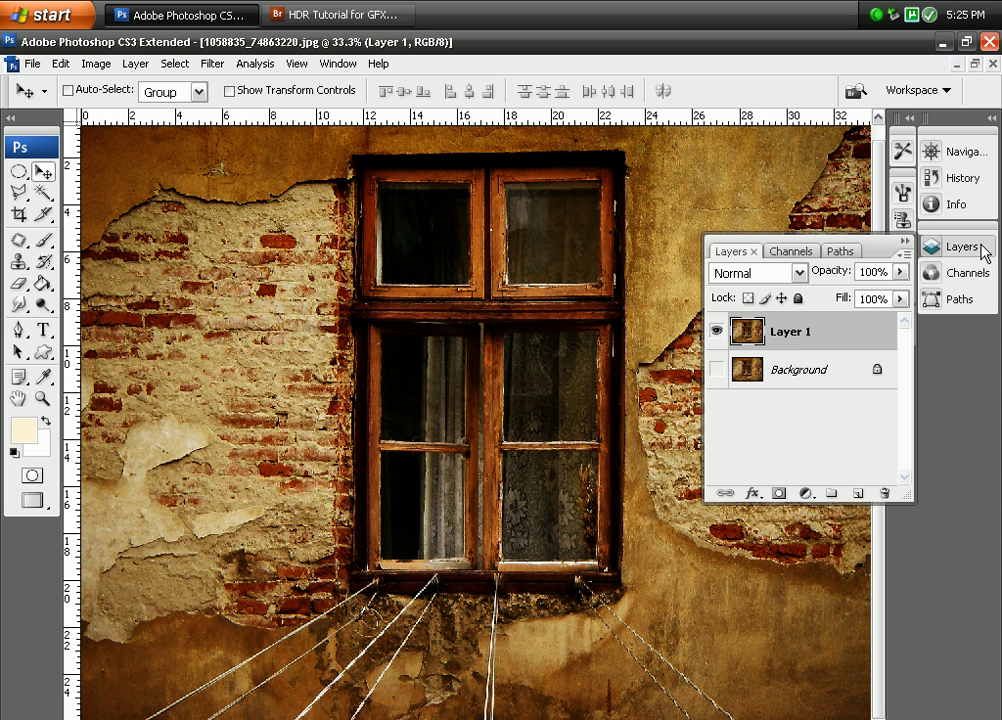
pyautogui.click(928, 256)
pyautogui.moveTo(665, 252)
pyautogui.mouseDown()
pyautogui.moveTo(628, 252)
pyautogui.moveTo(663, 251)
pyautogui.mouseUp()
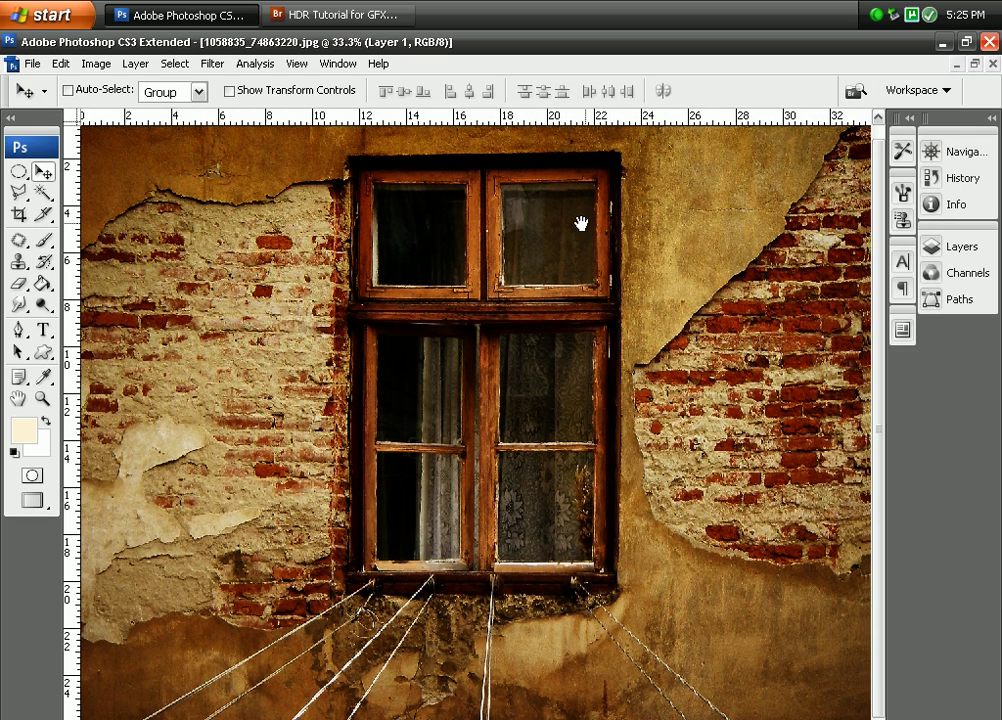
pyautogui.moveTo(579, 190); pyautogui.dragTo(534, 190)
pyautogui.click(955, 216)
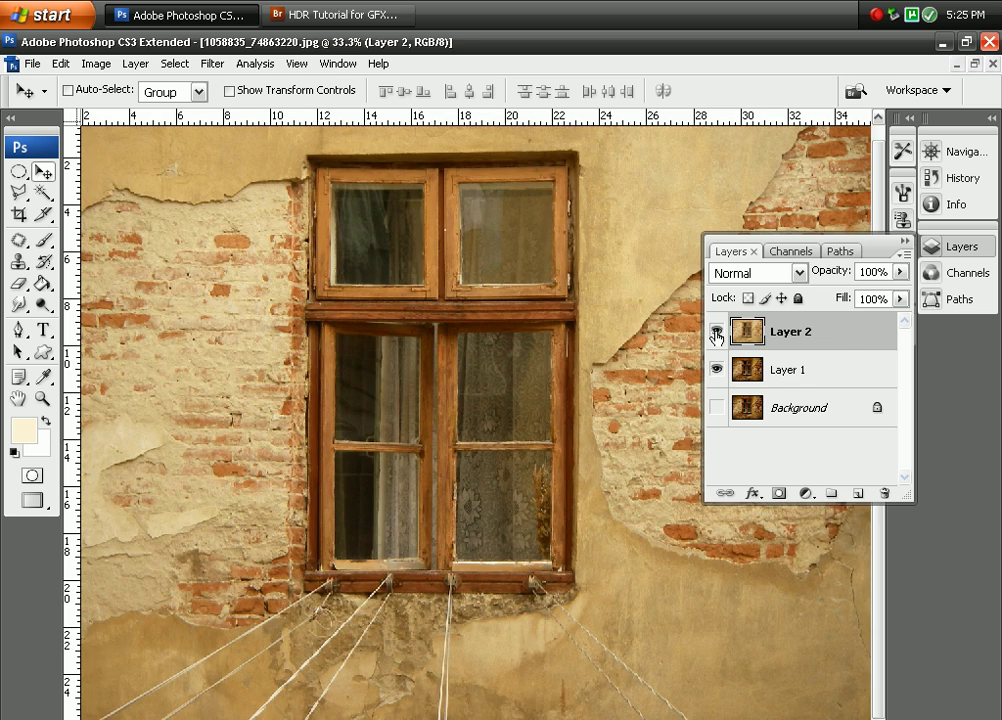
# Zoom out and toggle Layer 2's original photo to compare, leaving it hidden.
pyautogui.hotkey('ctrl', '-')
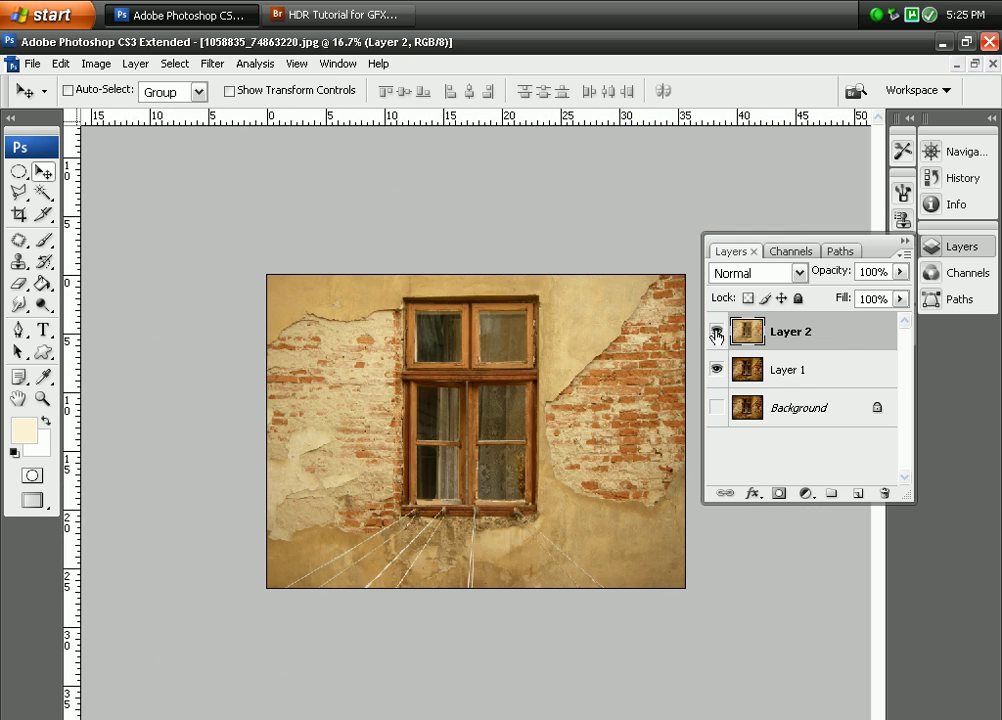
pyautogui.click(716, 333)
pyautogui.click(716, 334)
pyautogui.click(716, 334)
pyautogui.click(716, 334)
pyautogui.click(716, 334)
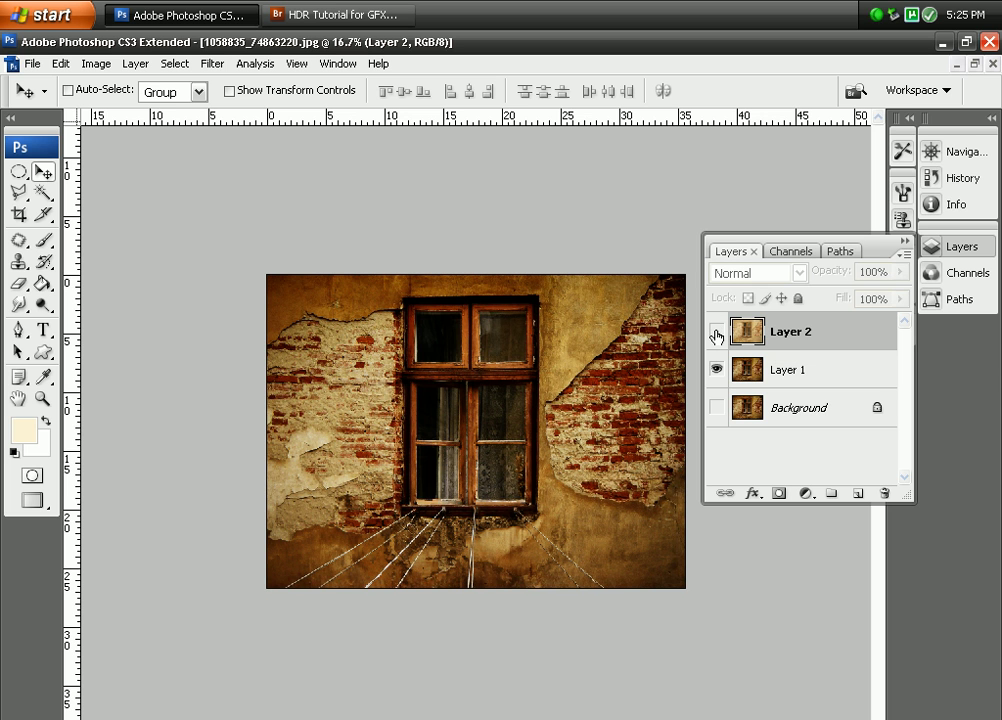
pyautogui.click(716, 334)
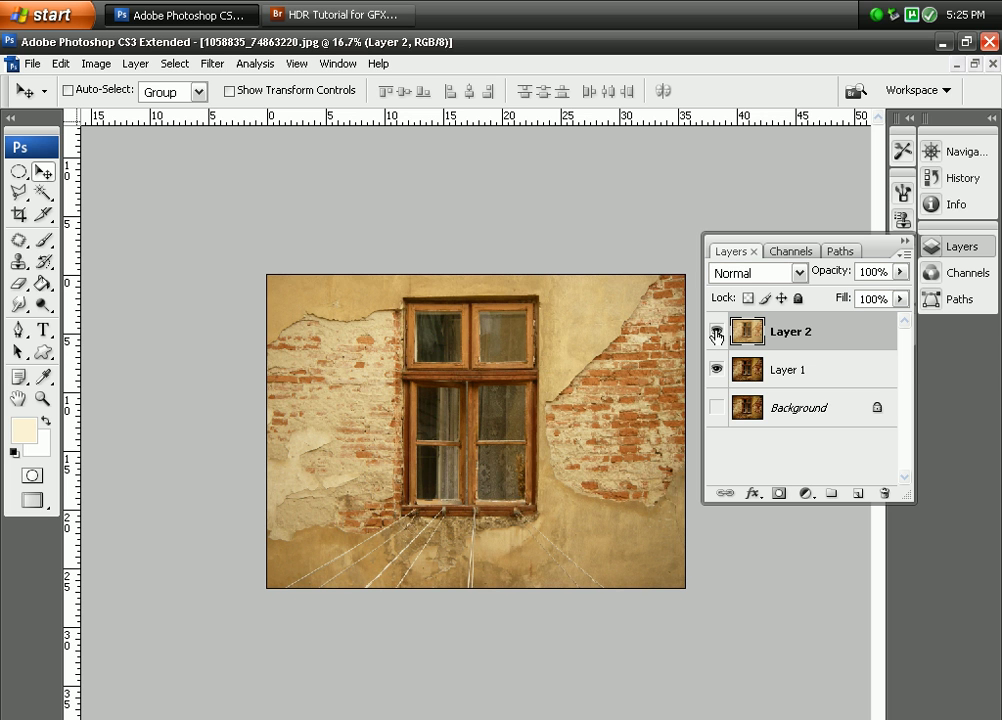
pyautogui.click(716, 334)
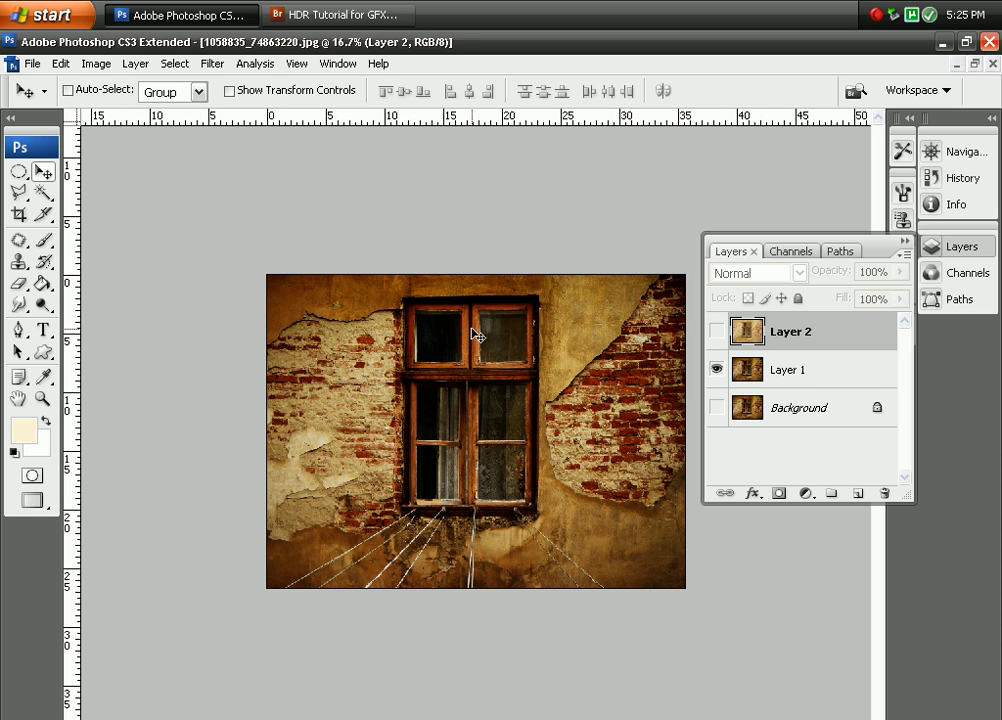
pyautogui.click(717, 331)
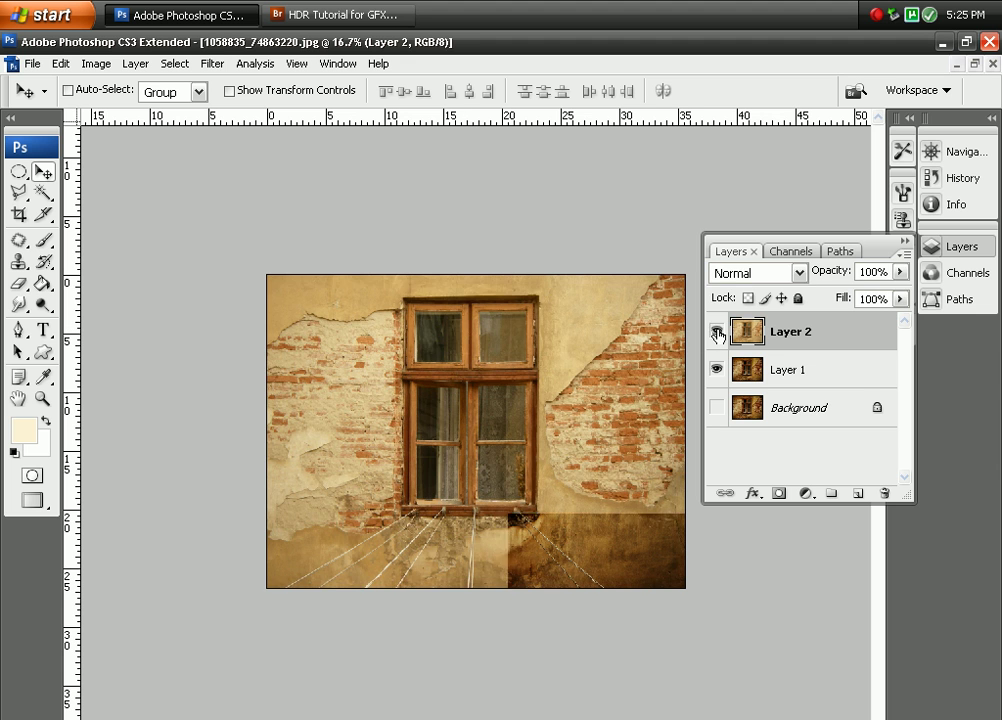
pyautogui.click(717, 331)
pyautogui.click(717, 332)
pyautogui.click(717, 332)
pyautogui.click(717, 332)
pyautogui.click(717, 332)
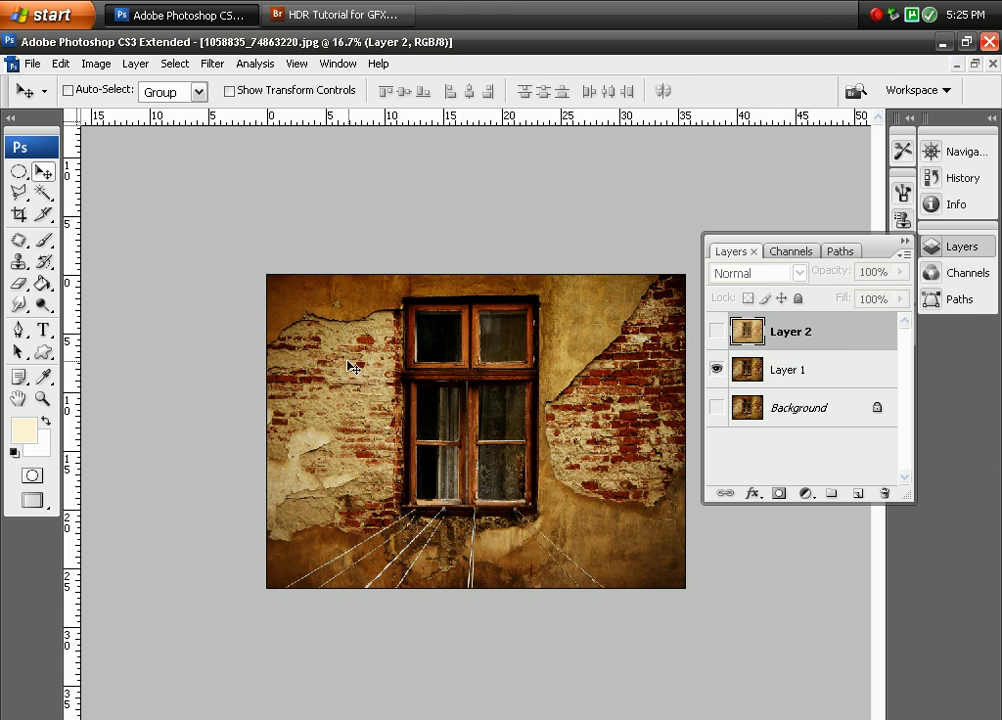